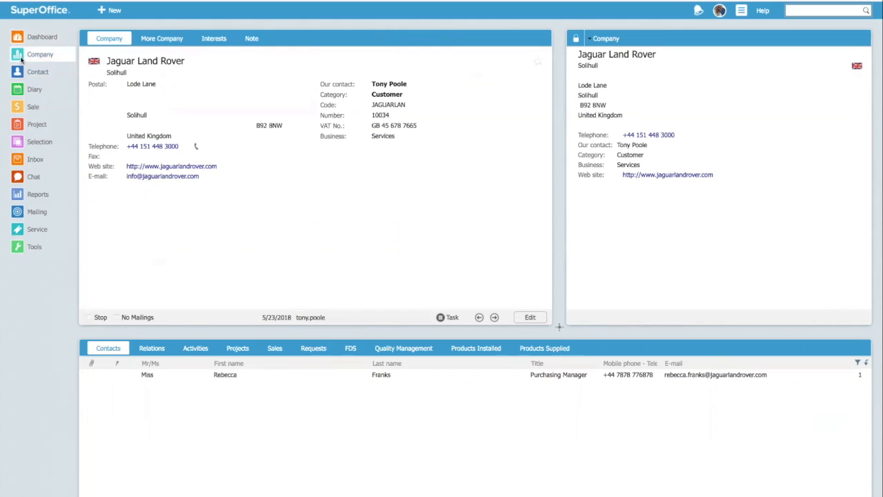
- Show the Halliday Lighting director's contact card with its welcome confirmation activity
click(20, 72)
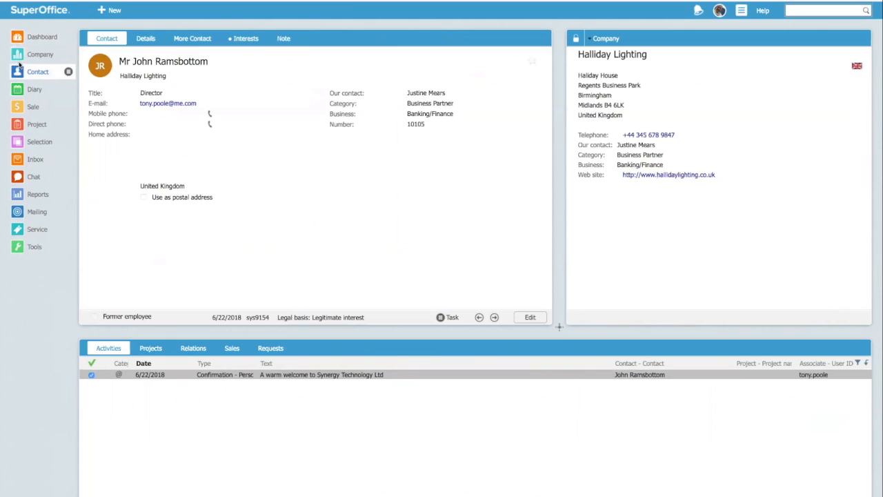
- View the Halliday Lighting company card, check the director's contact, then return to the company card
click(20, 57)
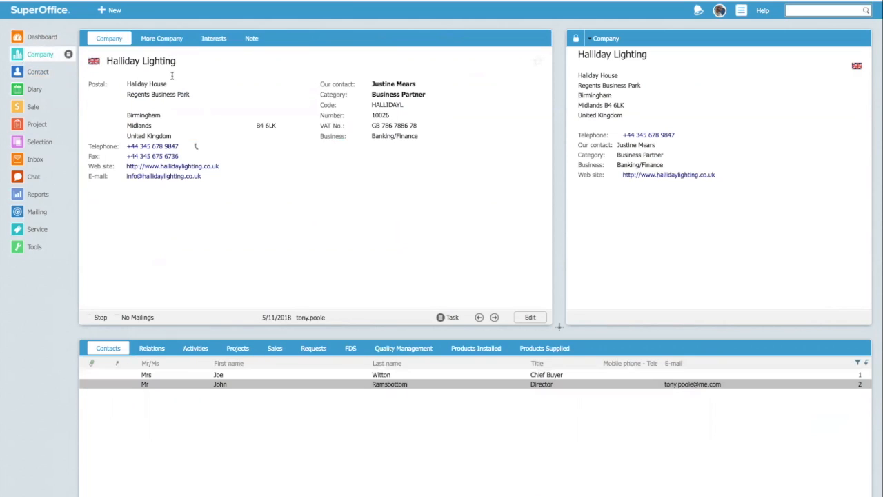
click(245, 384)
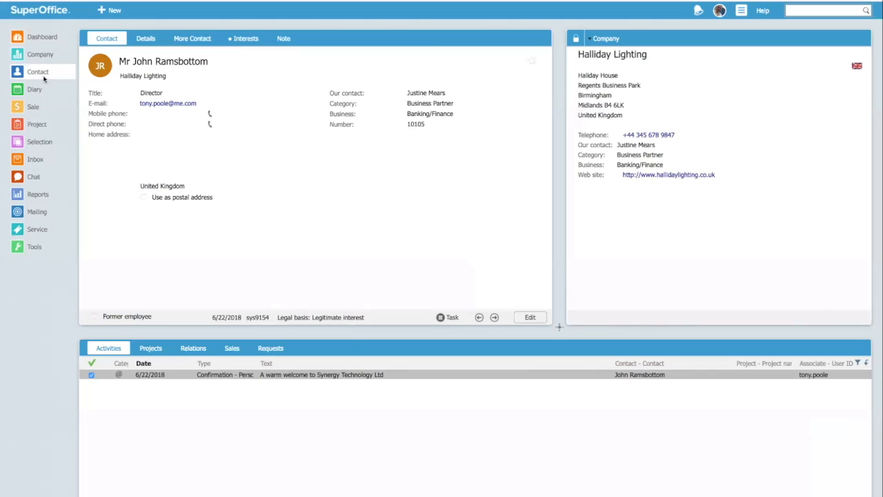
click(20, 56)
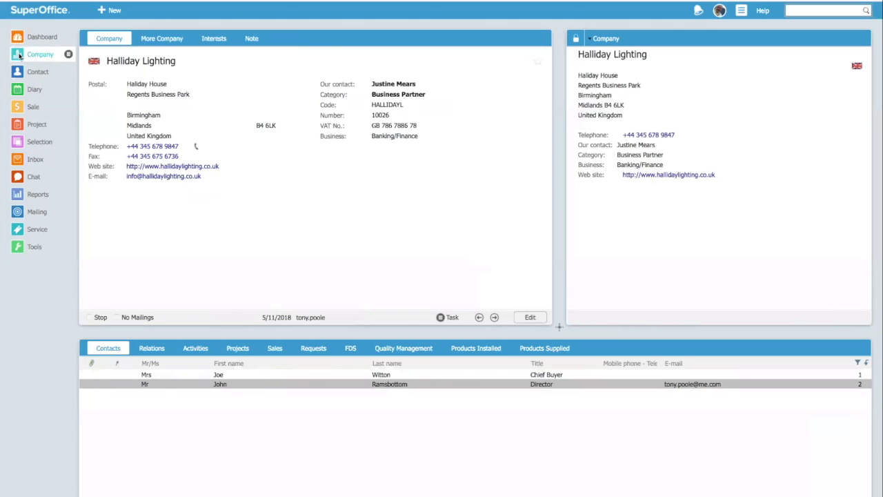
- Reopen the director's contact card and show its privacy details with Sales and service and E-marketing
click(19, 72)
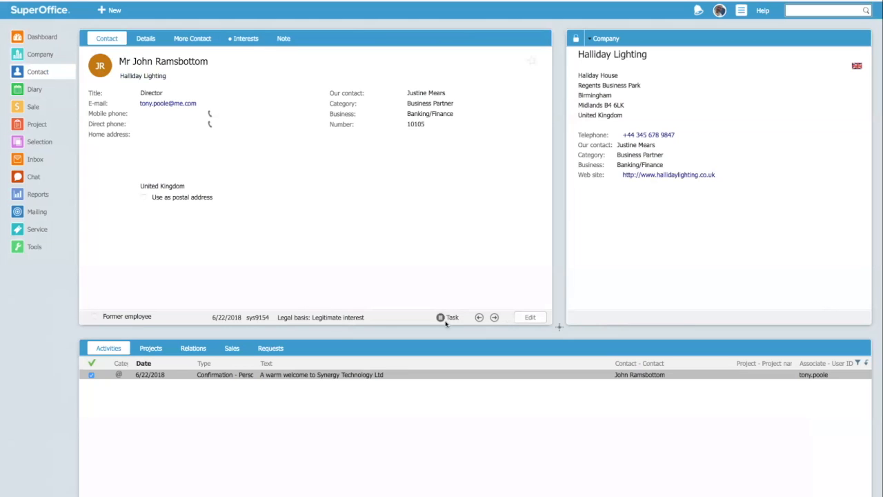
click(322, 317)
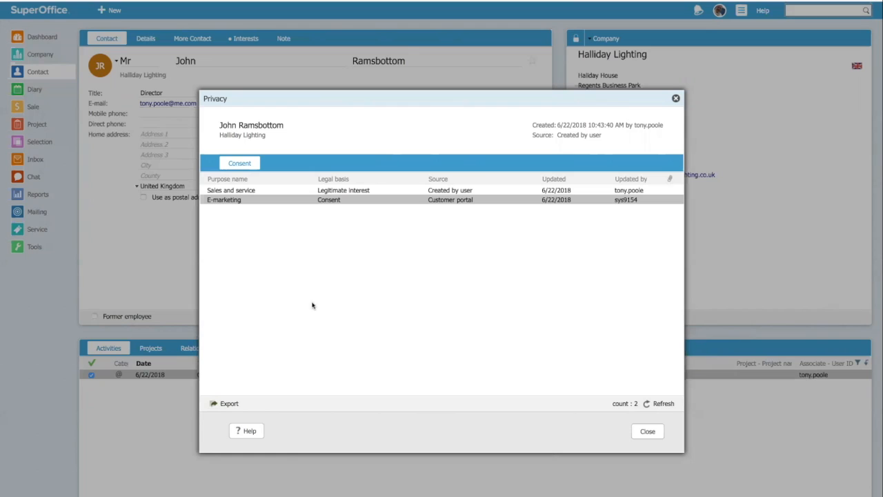
- Select the Sales and service consent entry in the contact's Privacy dialog
click(305, 189)
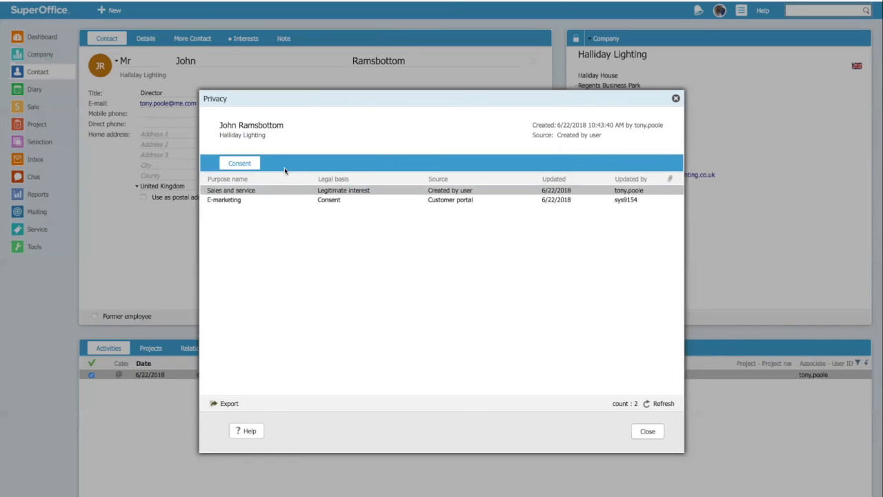
- Review the E-marketing consent, close the Privacy dialog, save the contact card and go to privacy administration
click(305, 199)
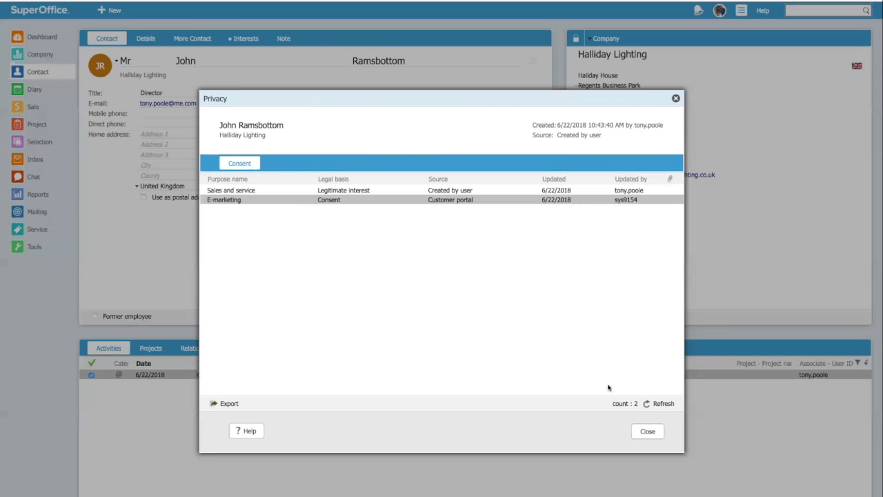
click(646, 432)
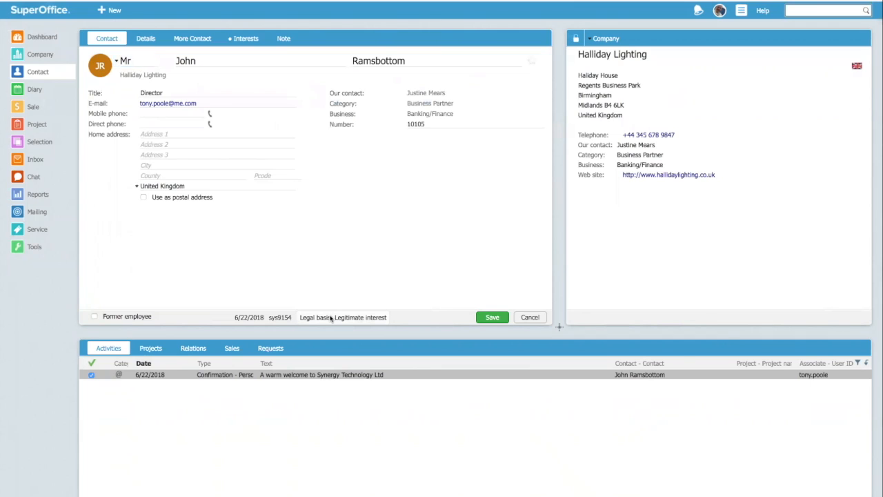
click(330, 318)
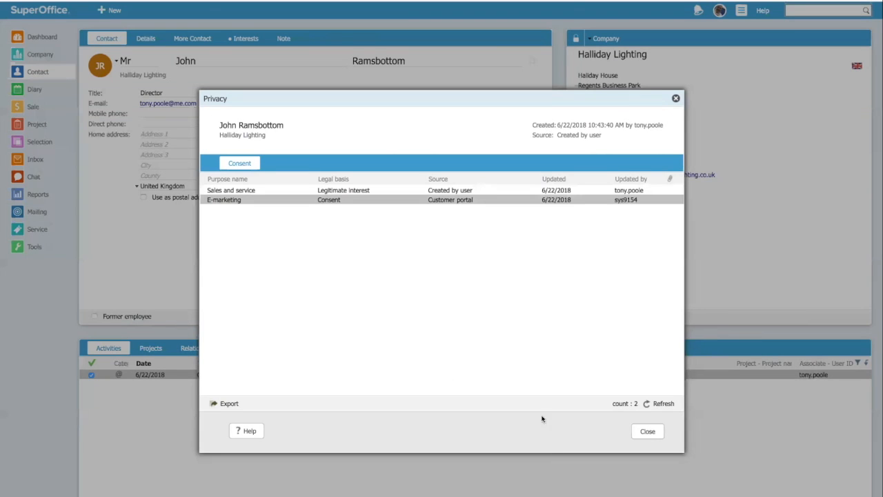
click(650, 432)
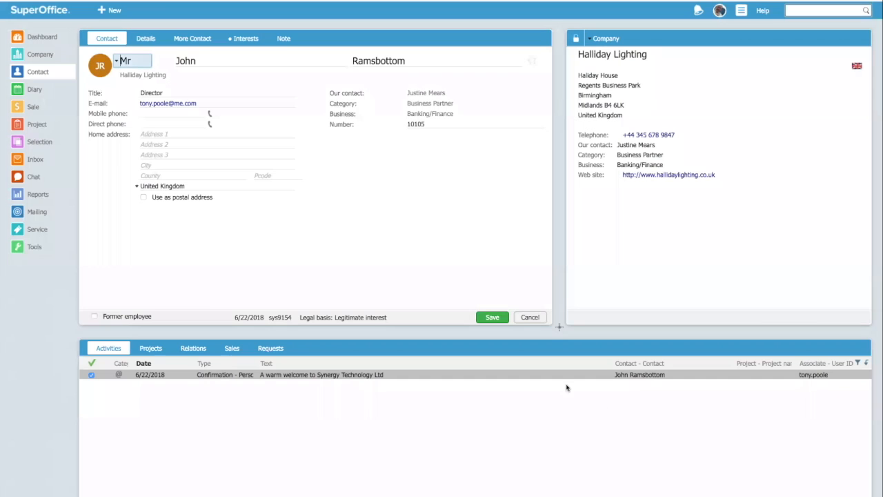
click(531, 316)
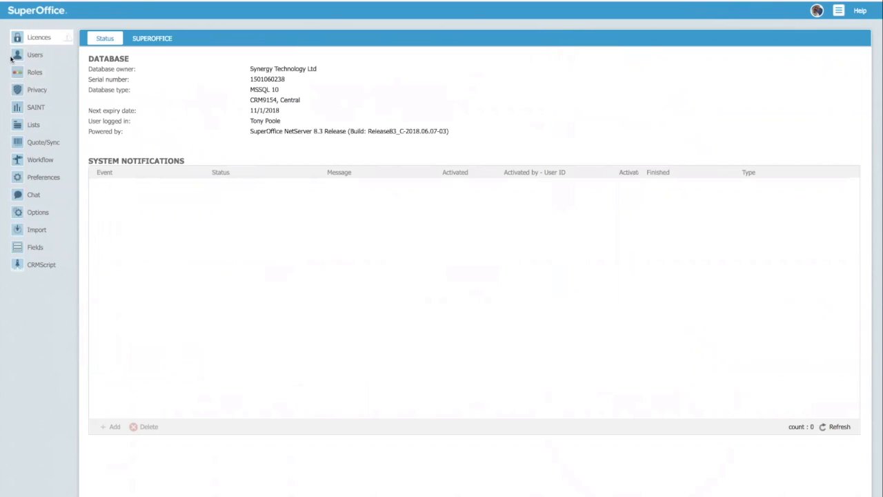
click(17, 90)
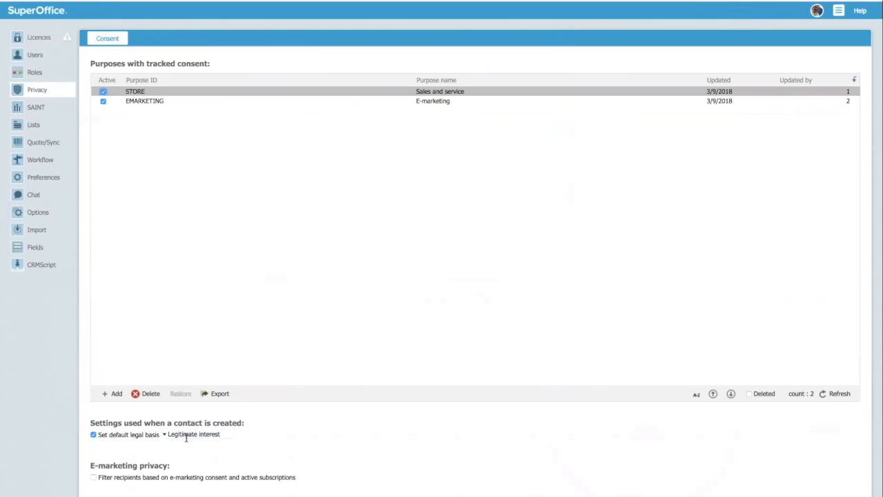
- Keep Legitimate interest as the default legal basis for new contacts, then go to Lists administration
click(165, 436)
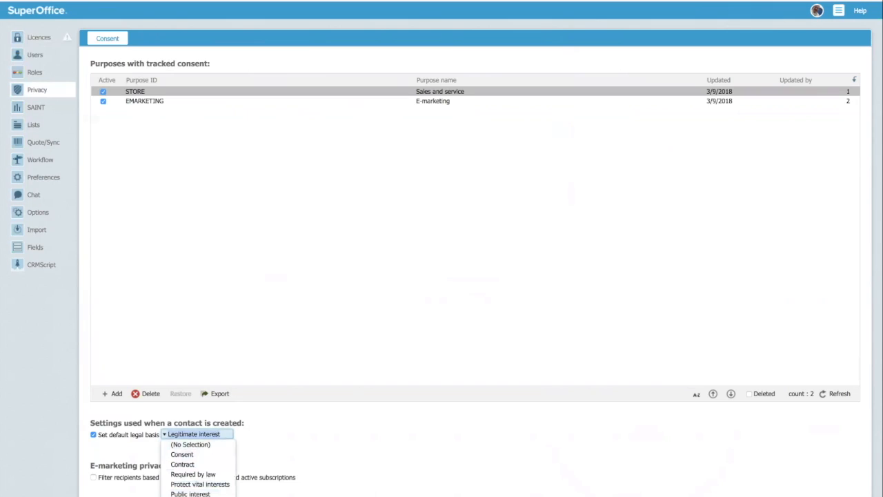
click(196, 495)
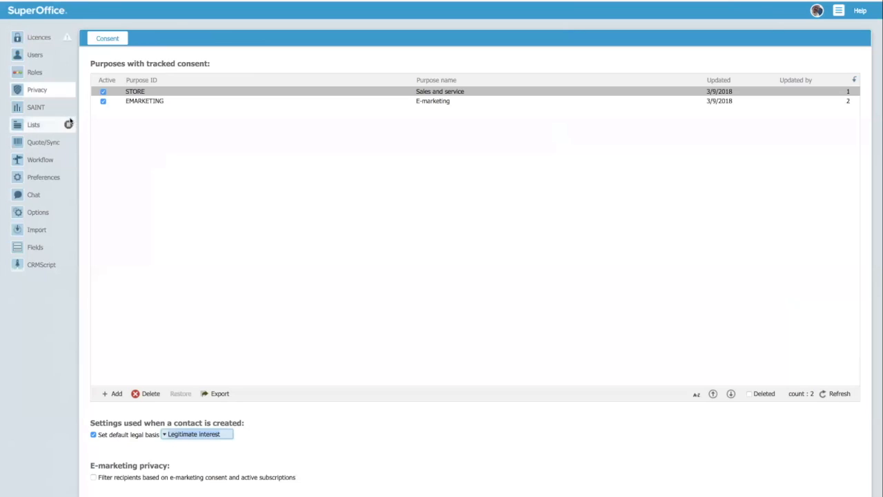
click(21, 126)
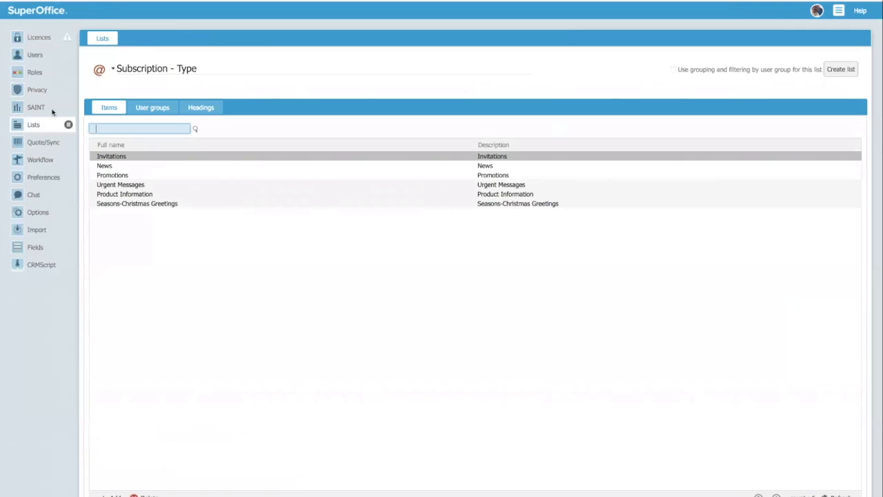
- Open the Privacy - Legal basis list showing its seven items from Consent to Withdrawn
click(113, 69)
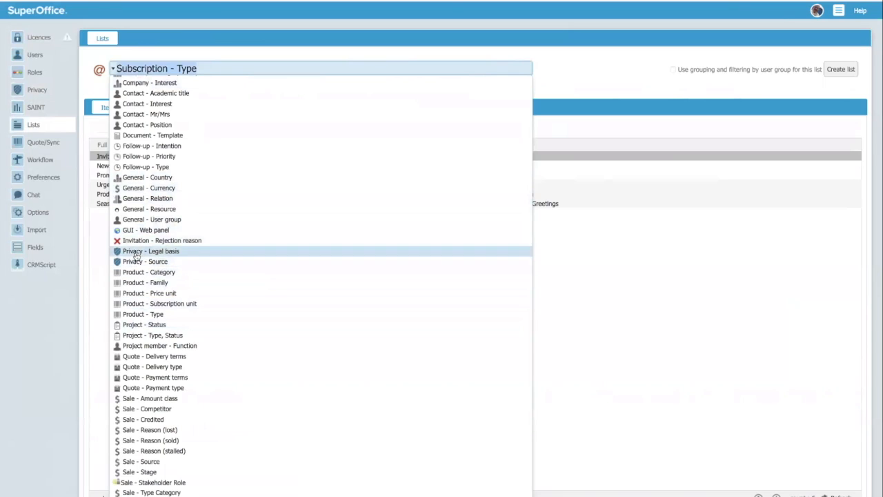
click(169, 254)
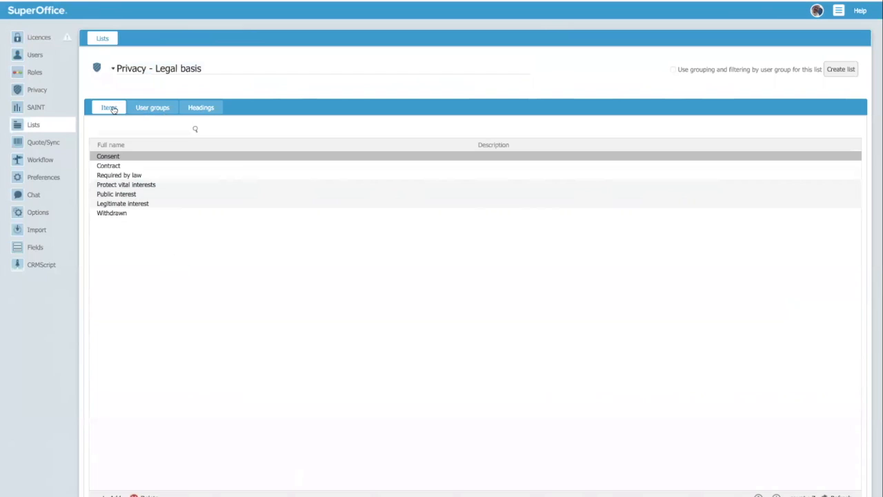
- Reopen the list chooser offering all editable lists, from Company - Interest to Sale lists
click(113, 68)
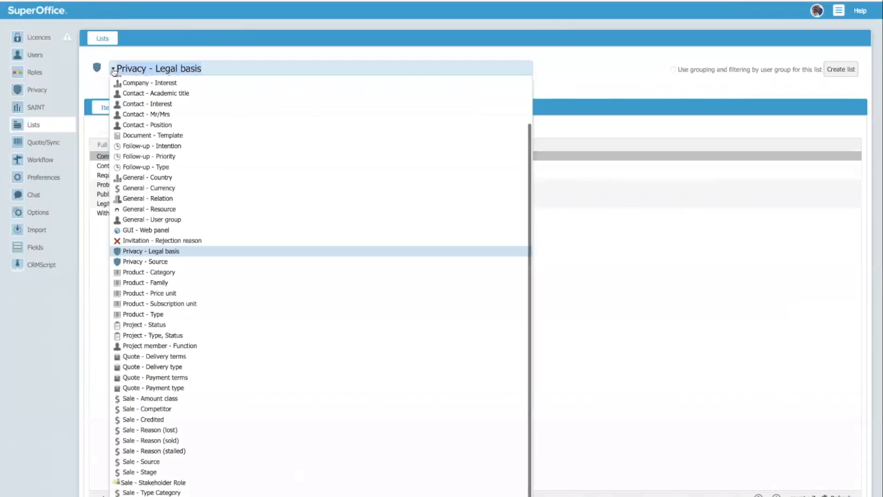
- Try opening the Unknown entry in the Privacy - Source list, dismiss the error, and return to Privacy settings
click(166, 262)
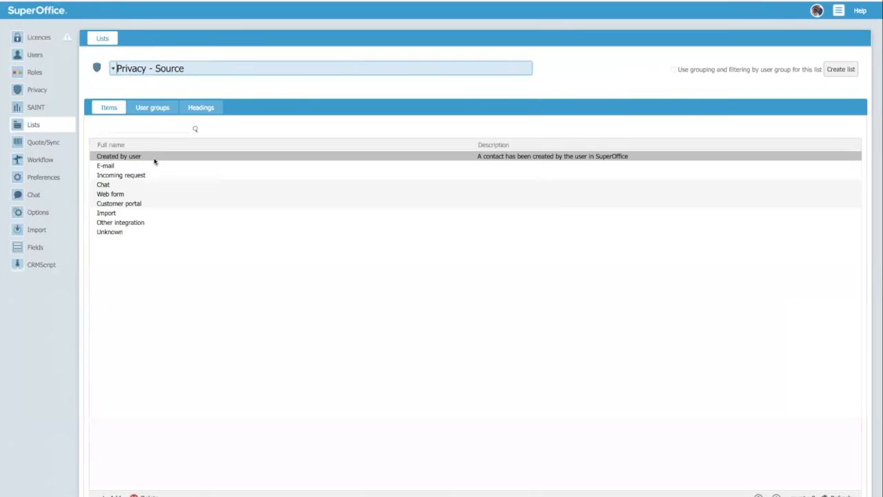
click(124, 233)
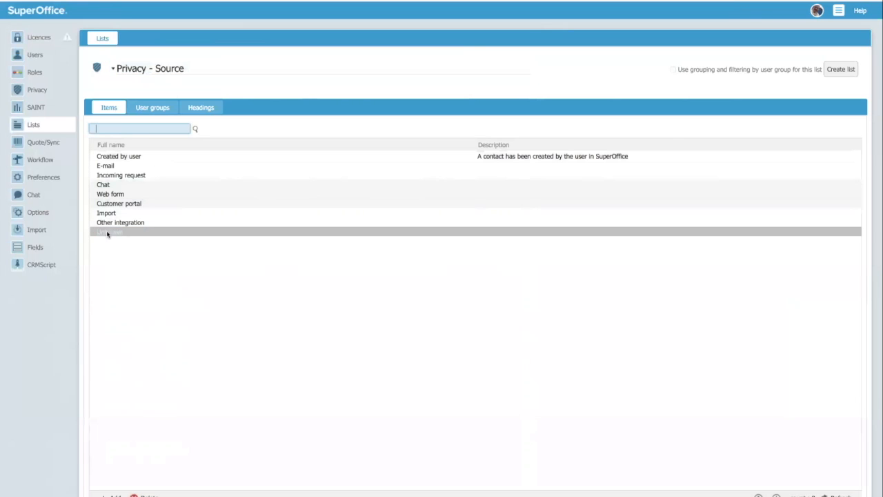
click(147, 496)
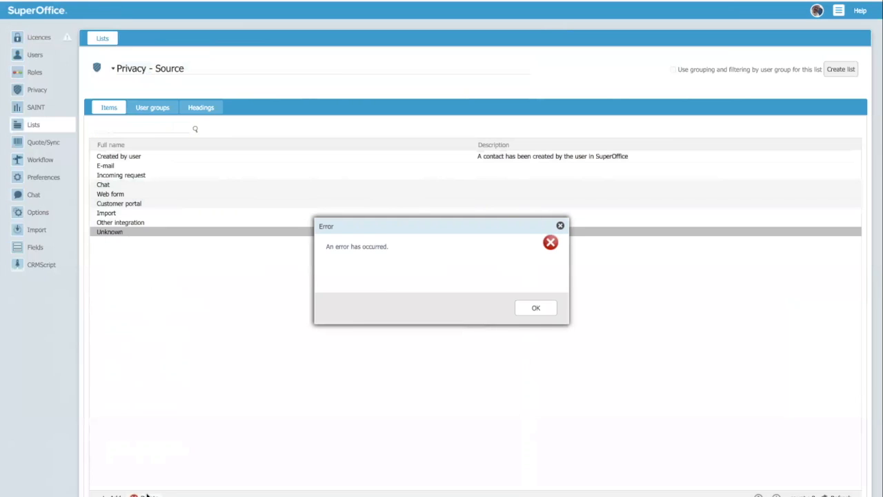
click(536, 307)
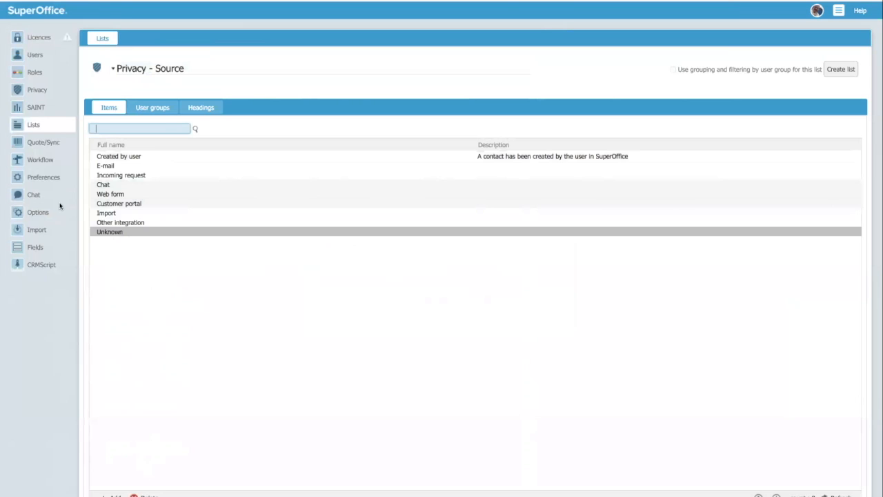
click(15, 94)
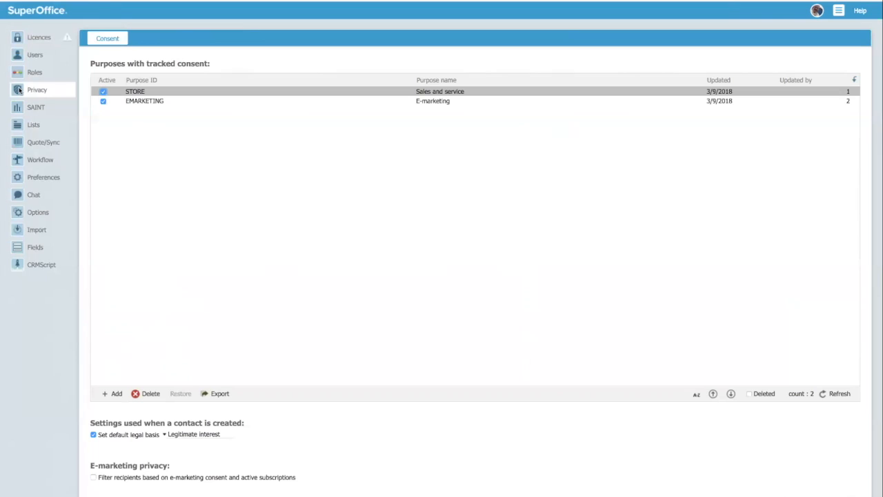
- Return to the Privacy - Source list and show all editable lists in its chooser
click(33, 125)
click(114, 69)
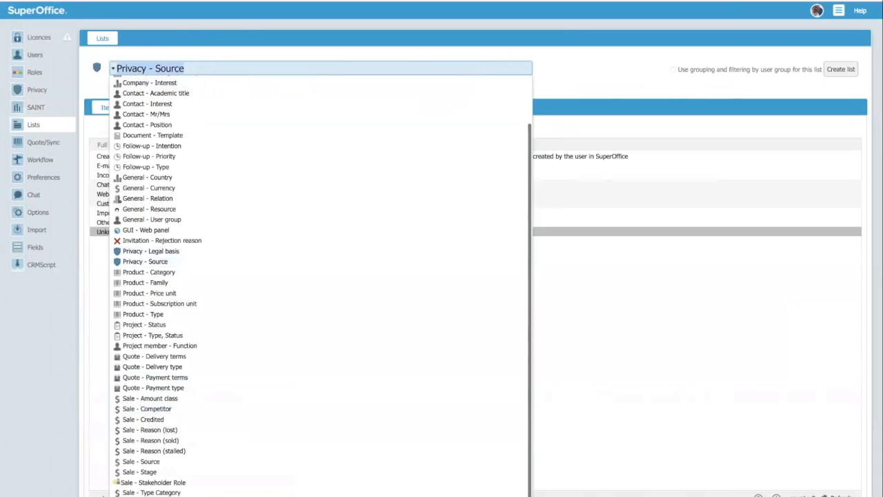
- Switch the list to Subscription - Type and go to the Halliday Lighting contact card
click(153, 496)
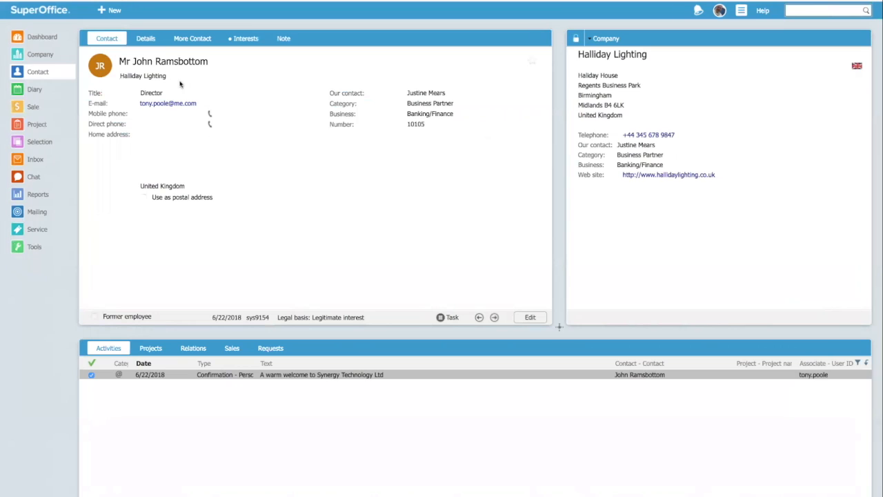
- Put the Halliday Lighting director's card into edit mode and show its interests and e-marketing subscriptions
click(532, 318)
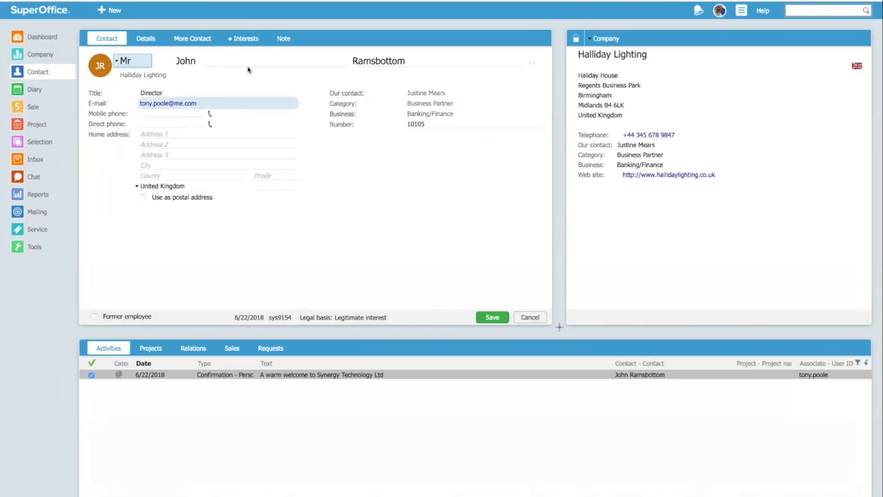
click(249, 39)
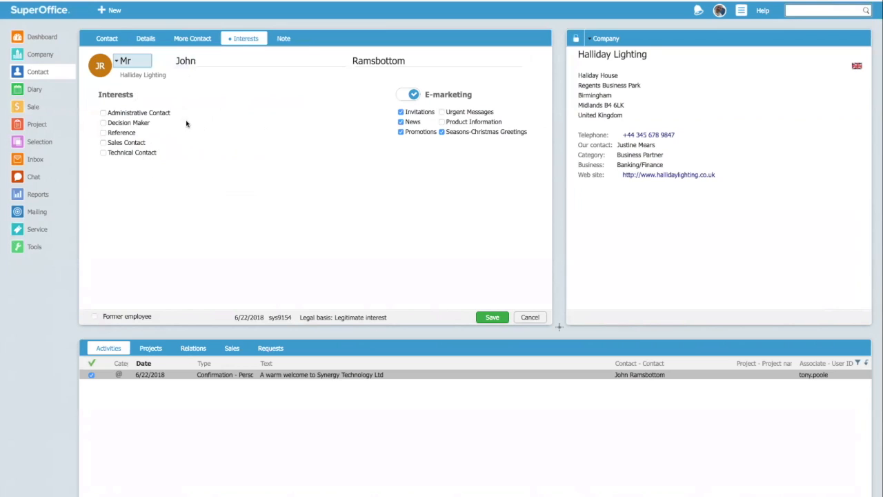
- Tick Decision Maker, Sales Contact and Urgent Messages, save, then start a new Halliday Lighting contact
click(103, 123)
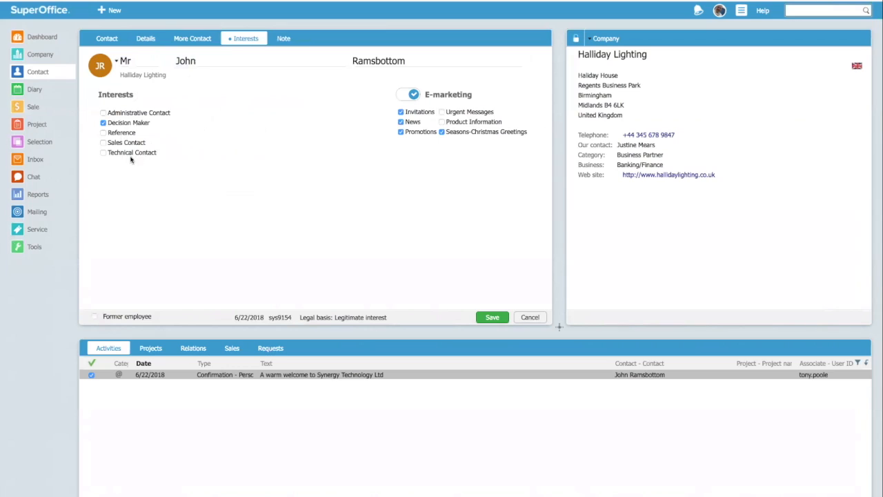
click(104, 143)
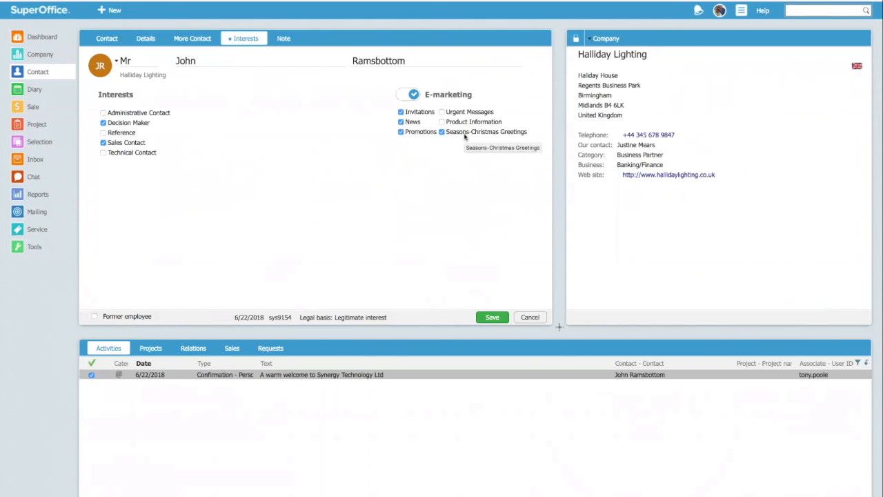
click(442, 113)
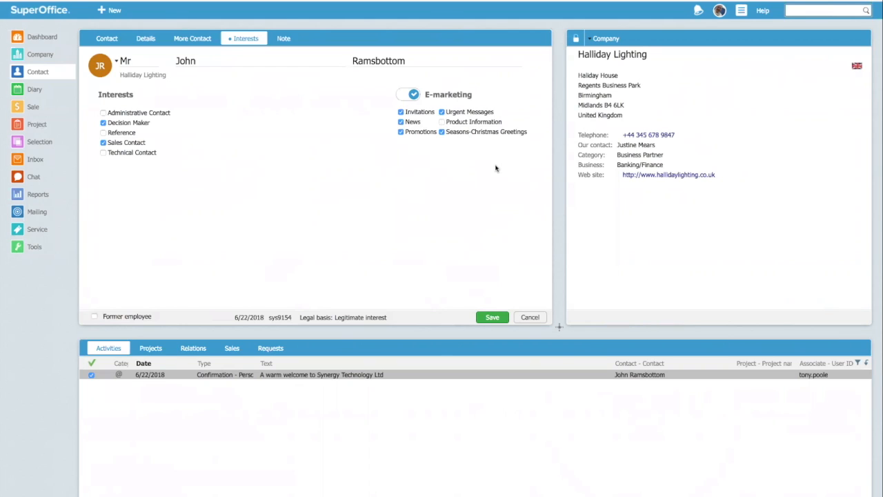
click(491, 317)
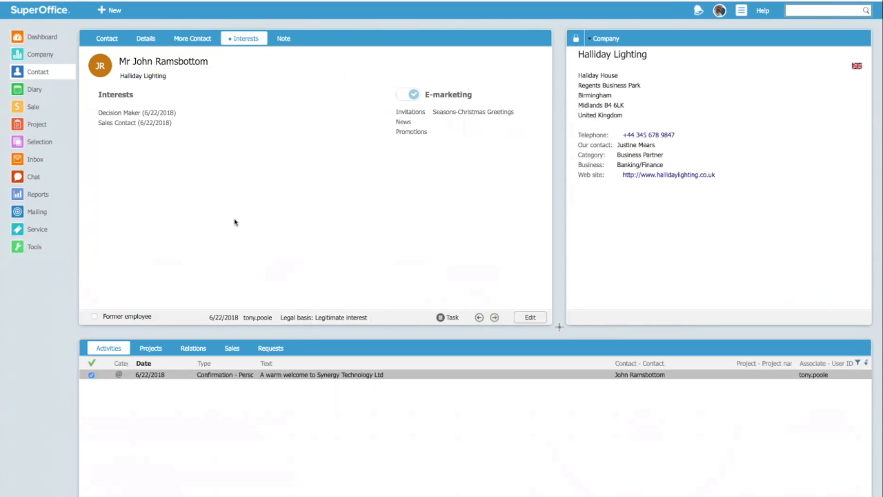
click(17, 57)
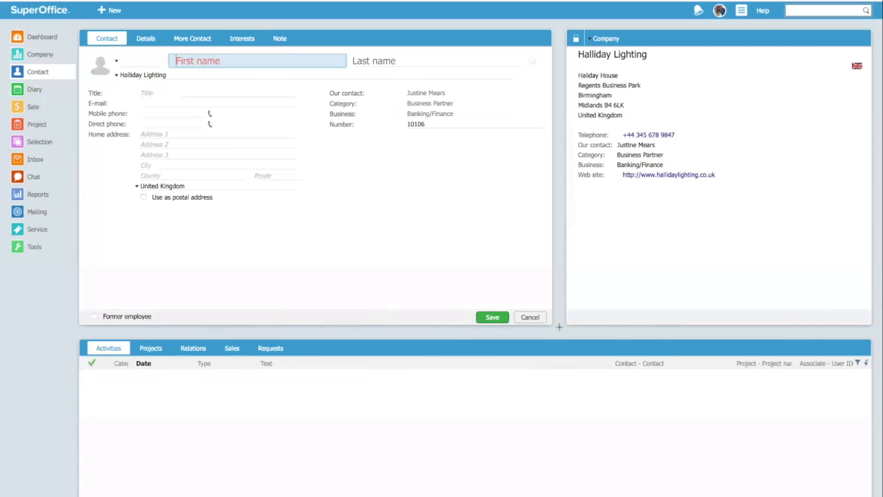
click(116, 64)
- Enter the new contact as Mr, with first and last name, title Head of Marketing and e-mail address
click(117, 63)
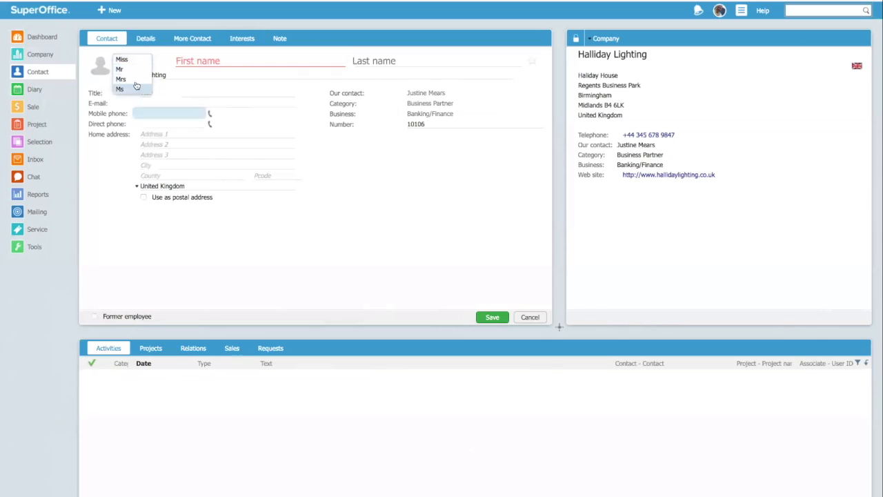
click(120, 69)
click(212, 63)
key(Tab)
key(Tab)
key(Tab)
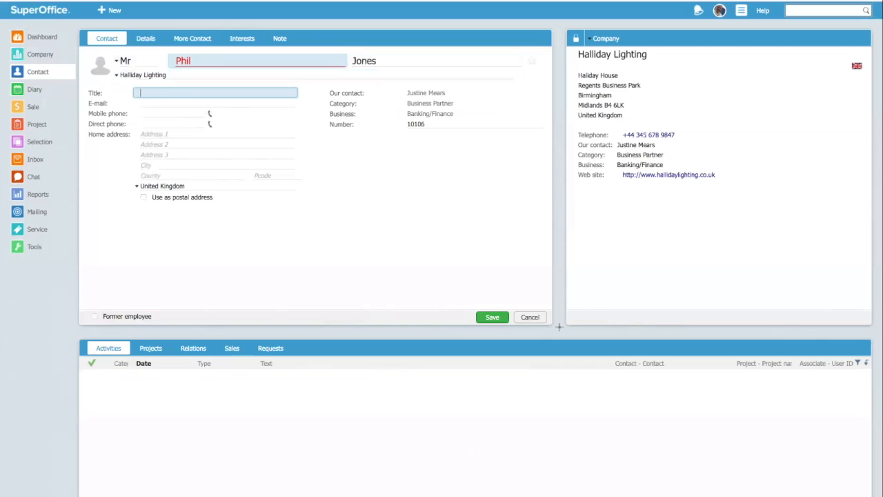
text(Head of Marketing)
key(Tab)
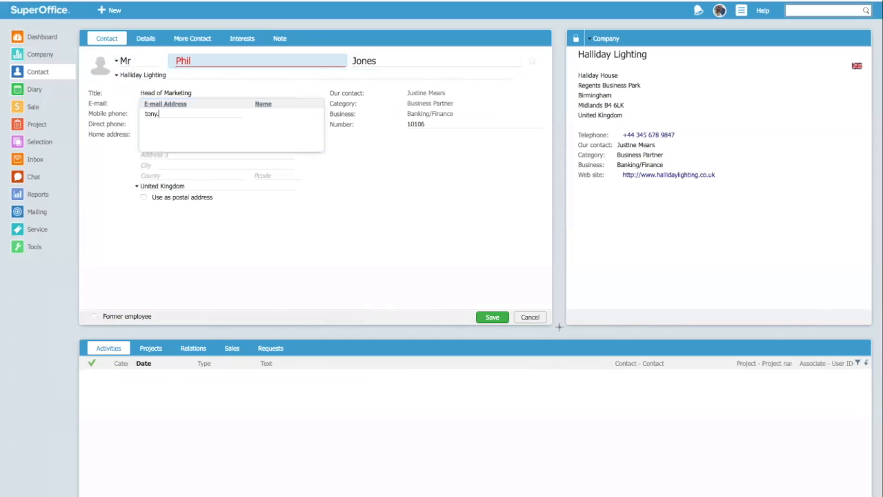
key(Tab)
key(Tab)
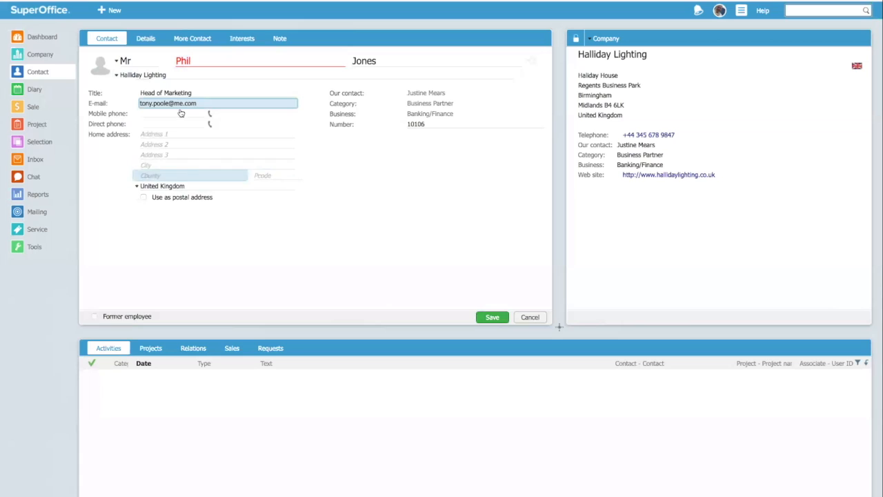
click(241, 38)
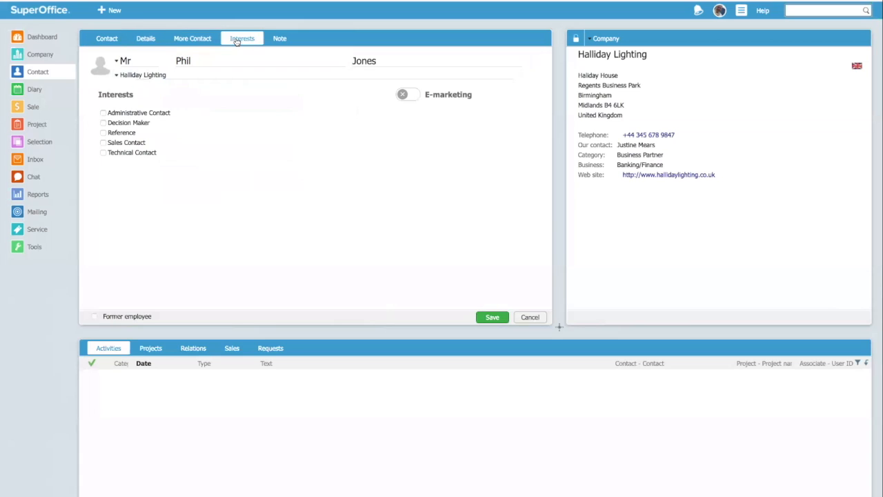
- Enable e-marketing, untick Seasons-Christmas Greetings and Promotions, and save the new contact
click(414, 96)
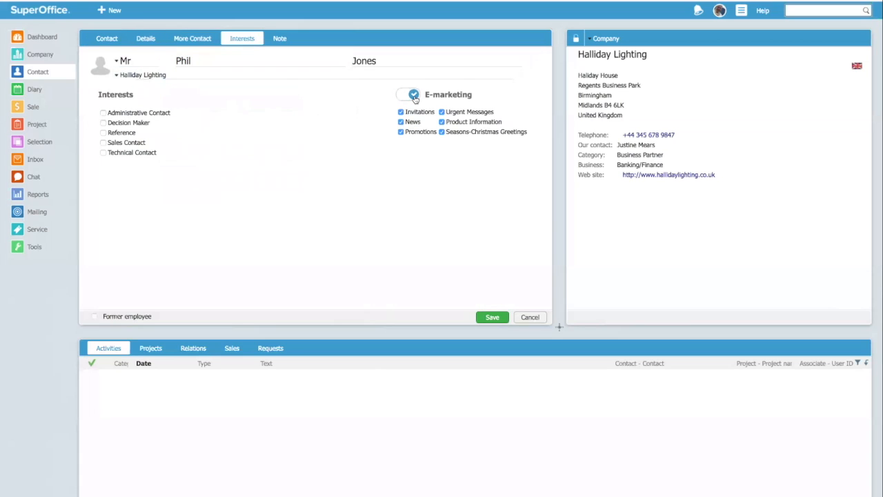
click(442, 134)
click(400, 132)
click(487, 317)
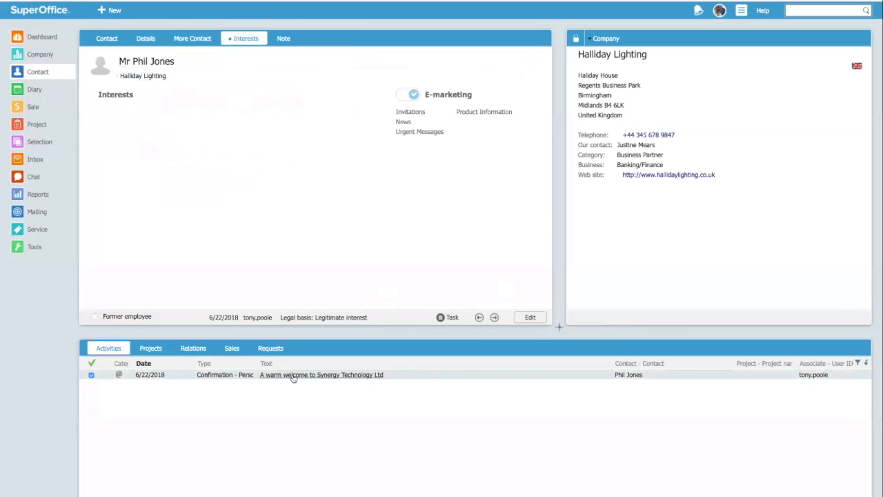
- Open the confirmation activity to view the 'A warm welcome to Synergy Technology Ltd' e-mail
mouse_move(293, 377)
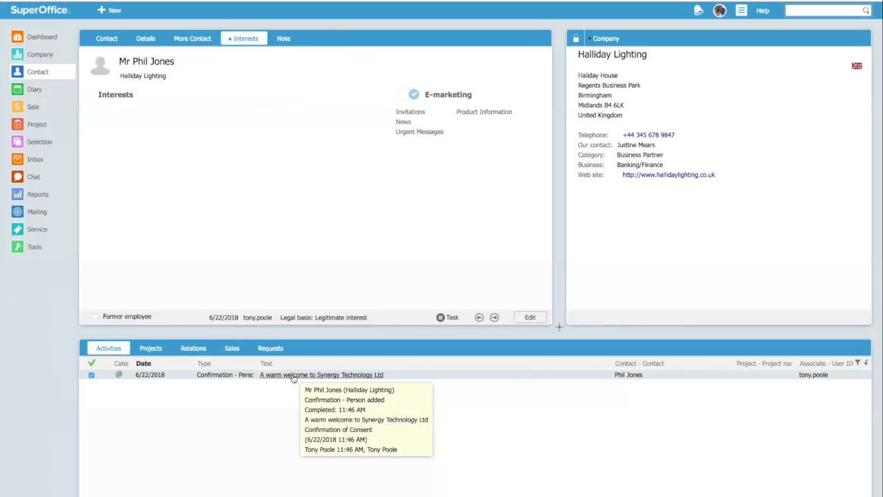
click(293, 377)
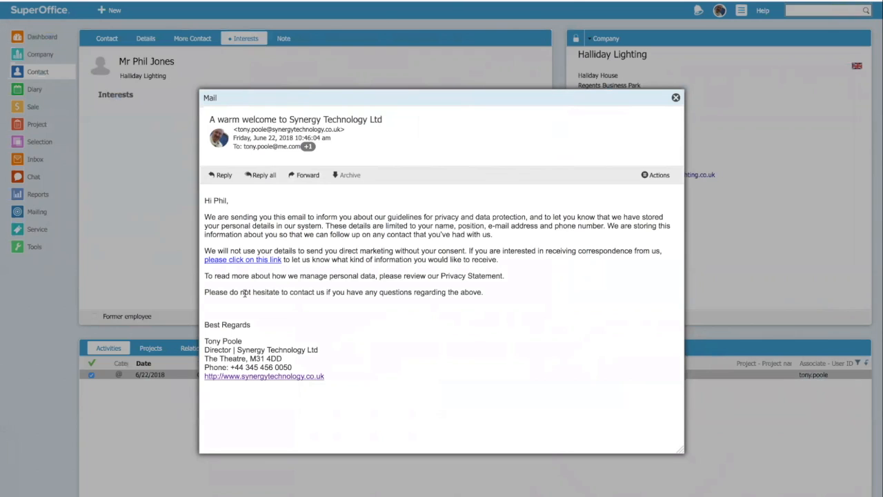
- Close the Mail dialog to return to the new contact's card
click(676, 97)
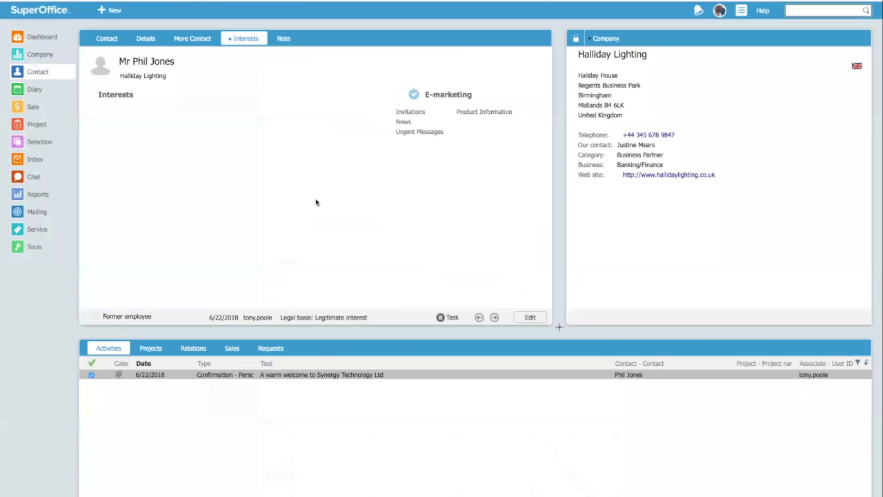
- Open the 'Legal basis: Legitimate interest' link to view the contact's privacy purposes
click(331, 318)
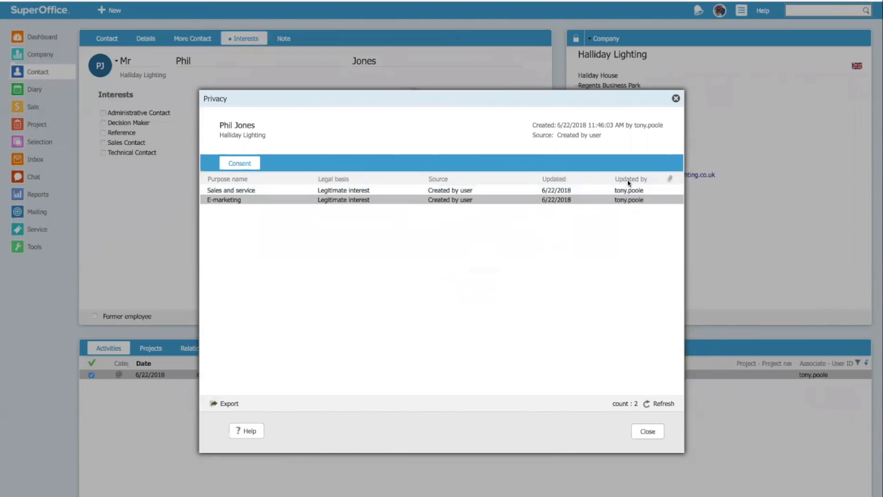
- Close the Privacy dialog and save the contact's E-marketing subscriptions
click(675, 98)
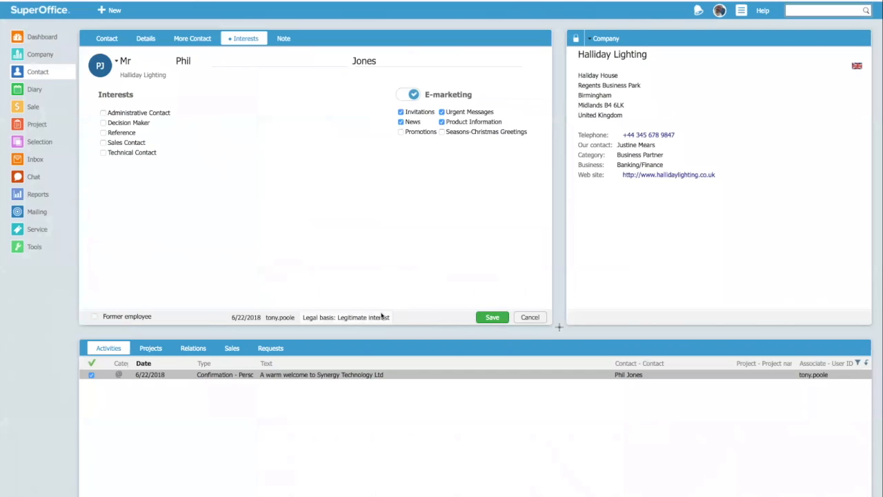
click(493, 317)
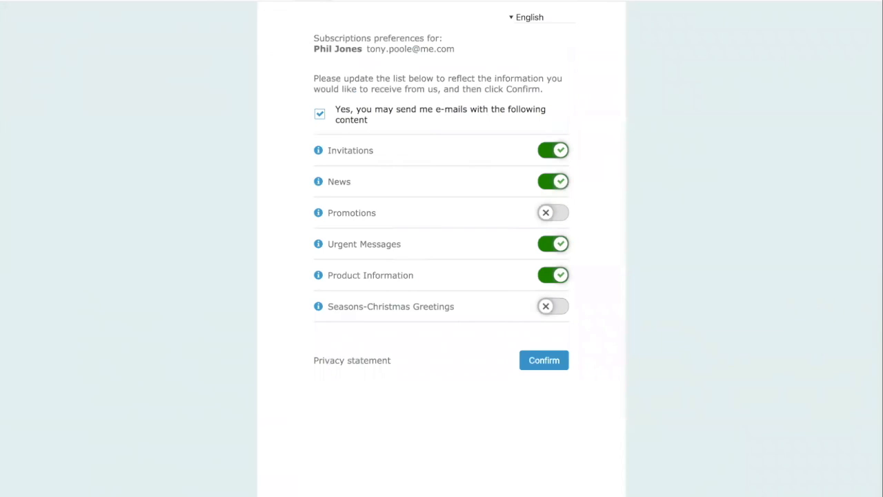
- Re-give e-mail consent, subscribe to News, Urgent Messages, Product Information and Seasons-Christmas Greetings, and confirm
click(319, 115)
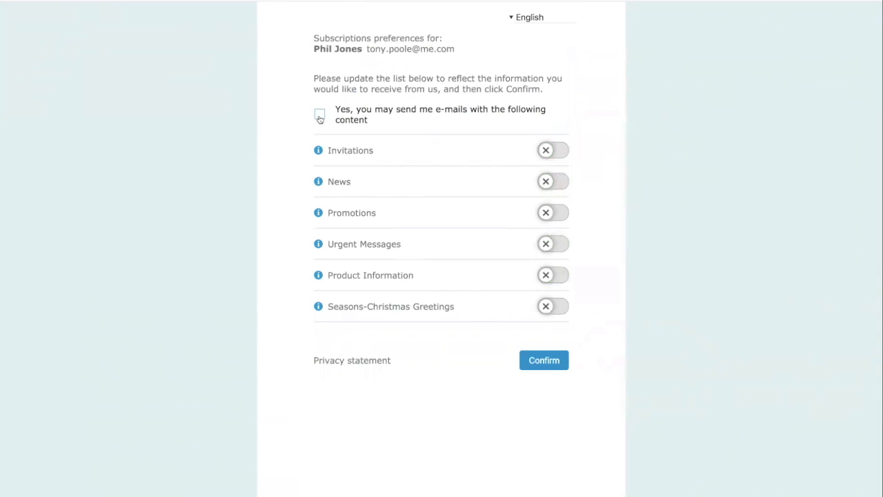
click(320, 115)
click(547, 155)
click(553, 184)
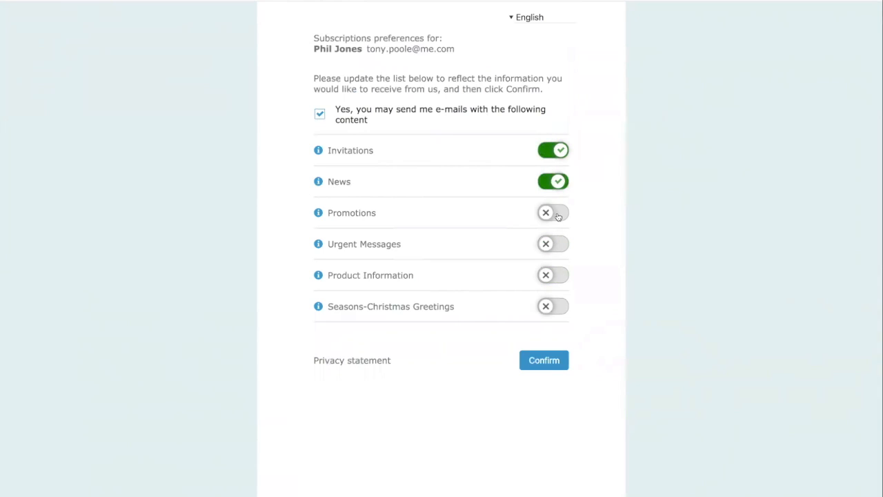
click(557, 246)
click(555, 308)
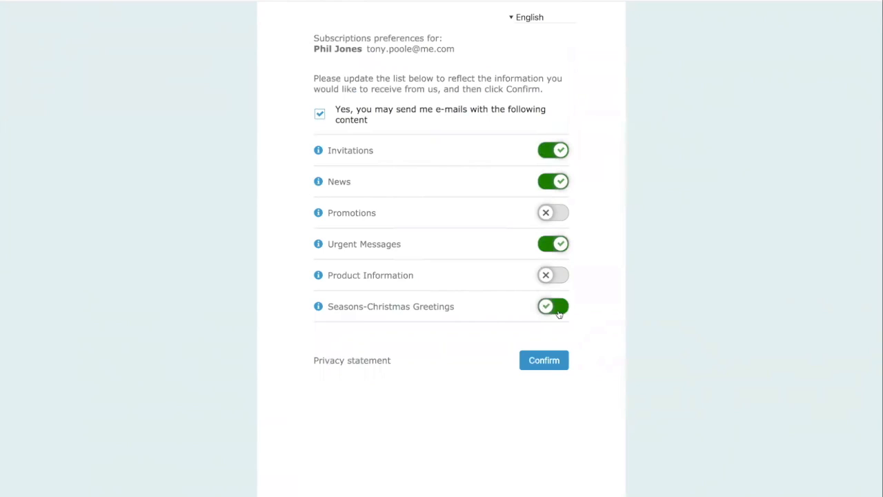
click(549, 278)
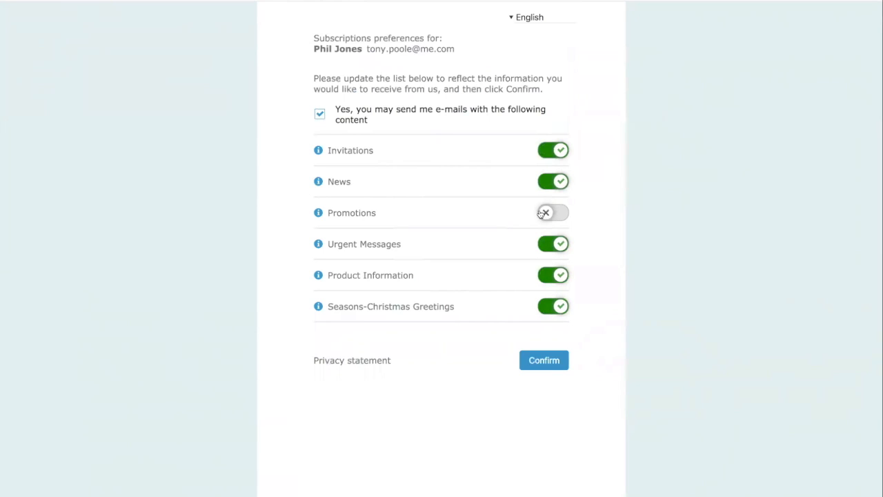
click(554, 152)
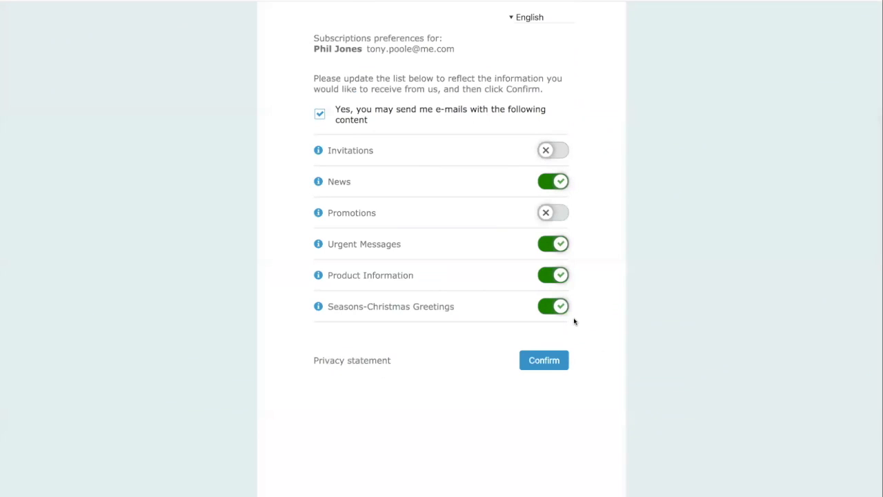
click(544, 361)
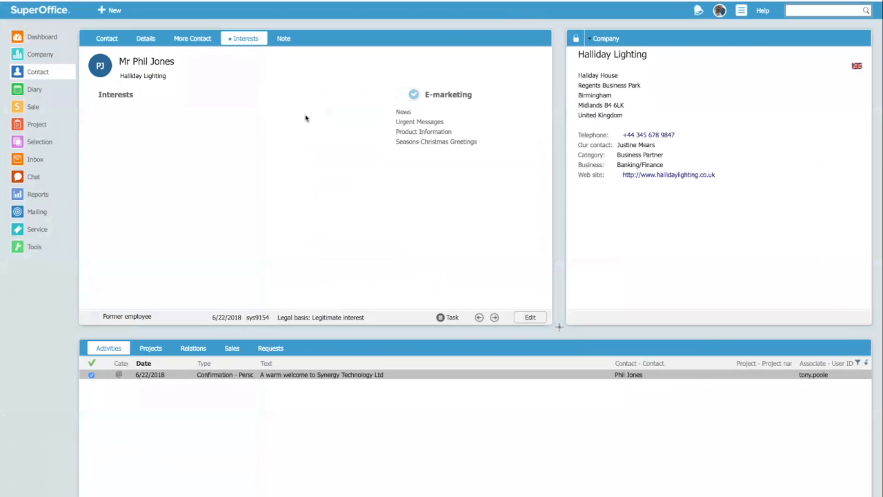
- Verify the E-marketing consent's legal basis is Consent via Customer portal, then save the contact
click(532, 319)
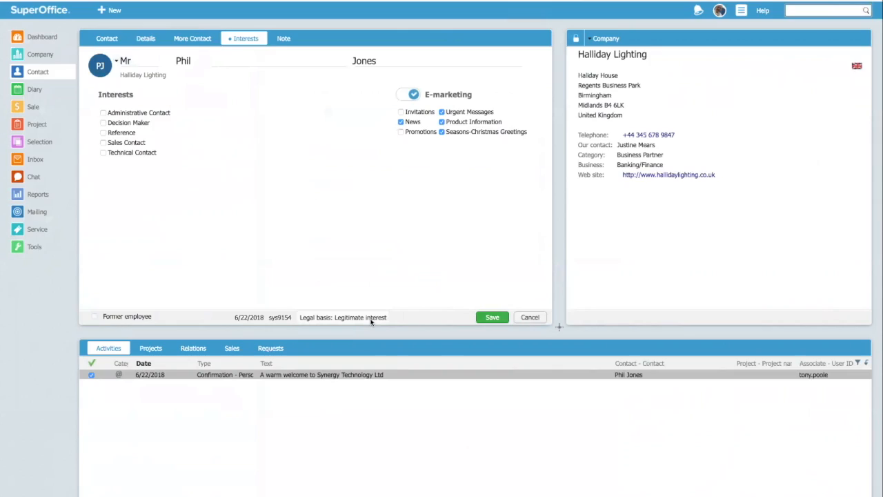
click(371, 319)
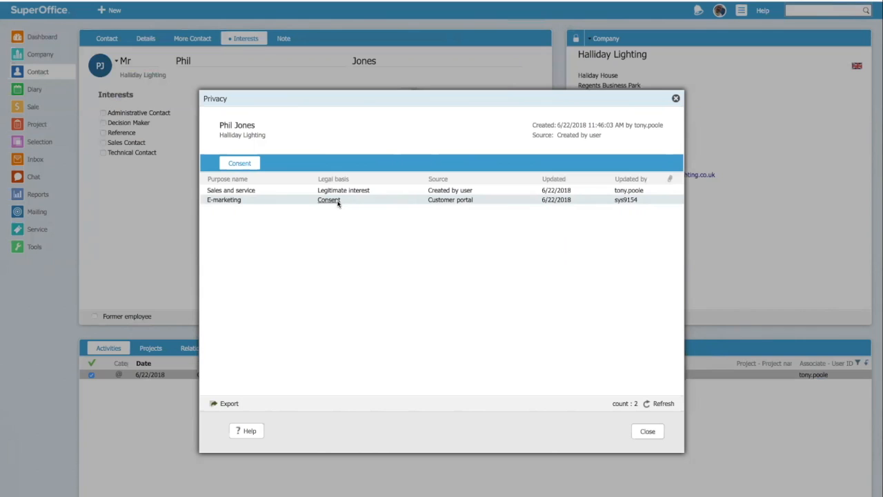
click(647, 432)
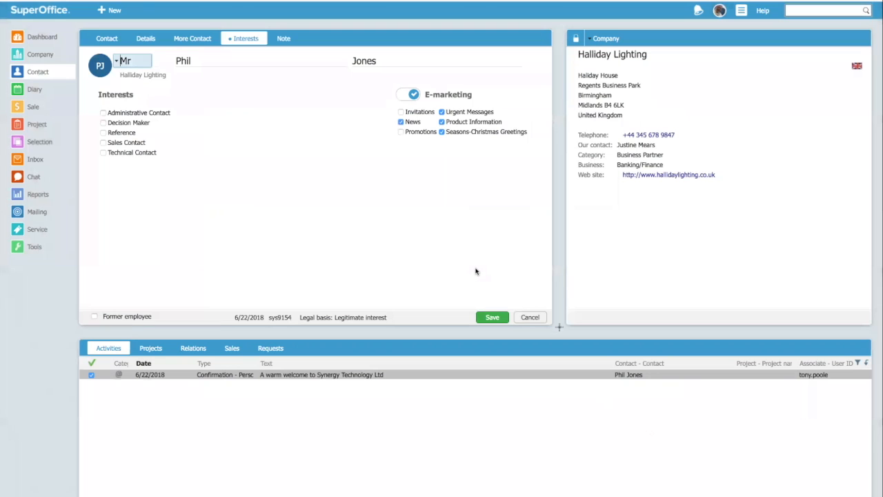
click(491, 316)
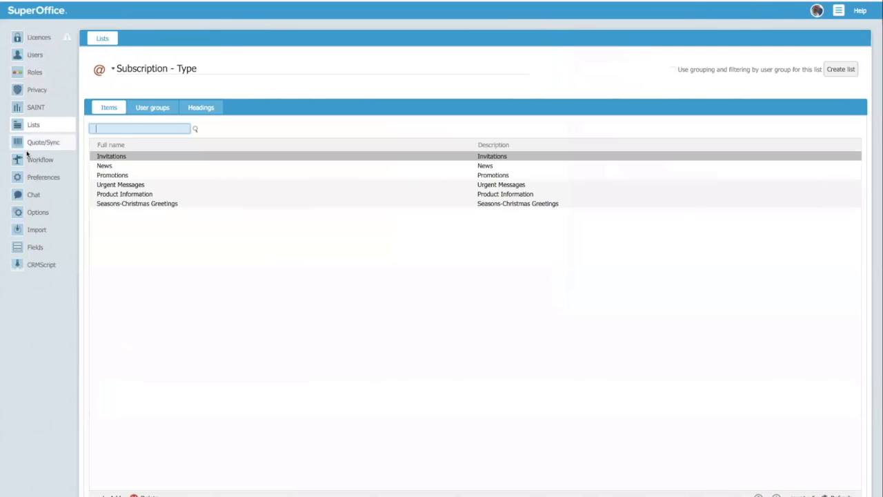
- Switch to the Document - Template list and open the Confirmation - Person added template
click(112, 68)
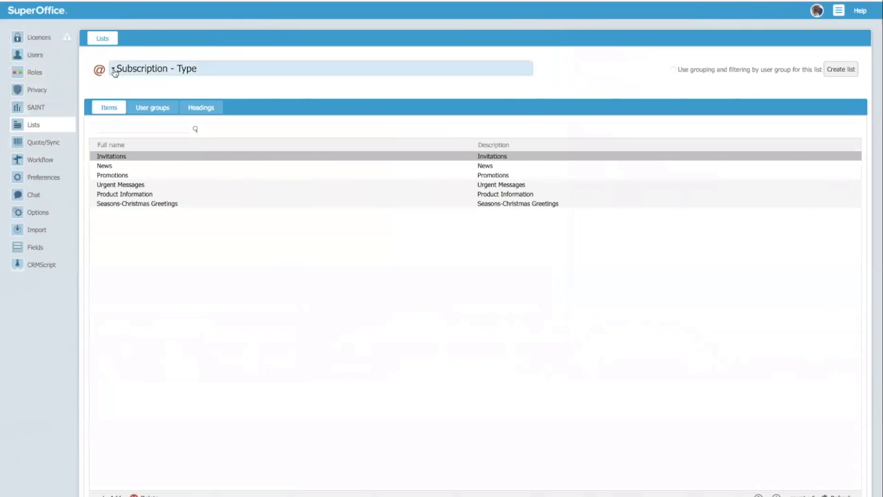
click(155, 136)
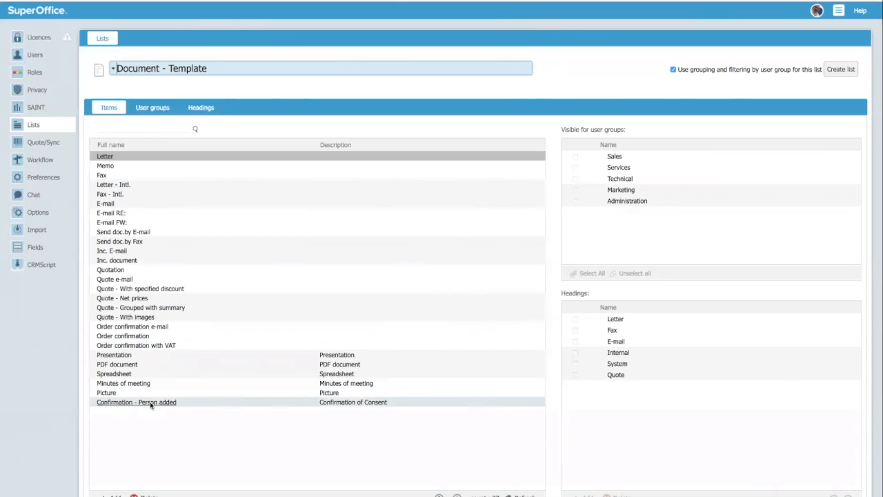
double_click(150, 403)
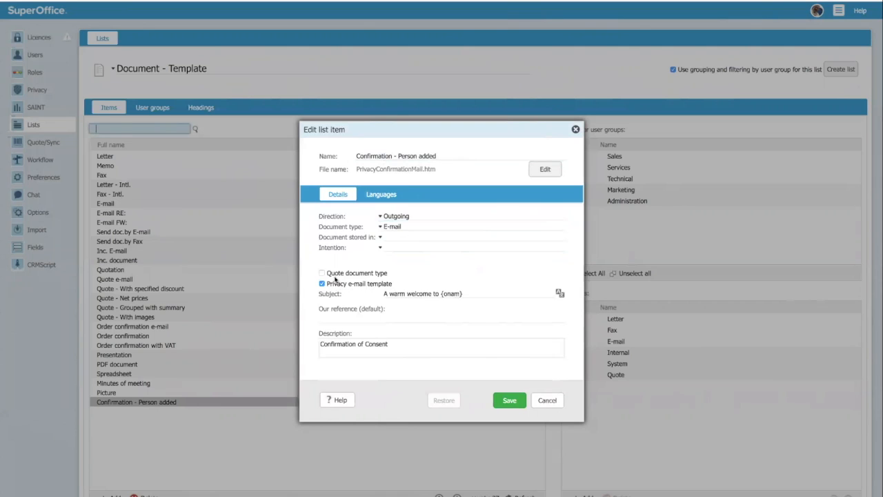
- View the Confirmation - Person added HTML e-mail text, then cancel out of both dialogs unchanged
click(545, 170)
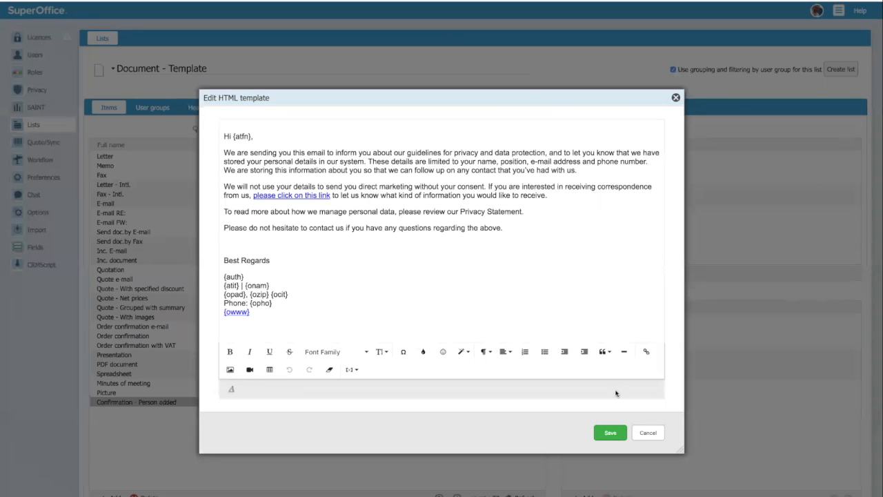
click(648, 433)
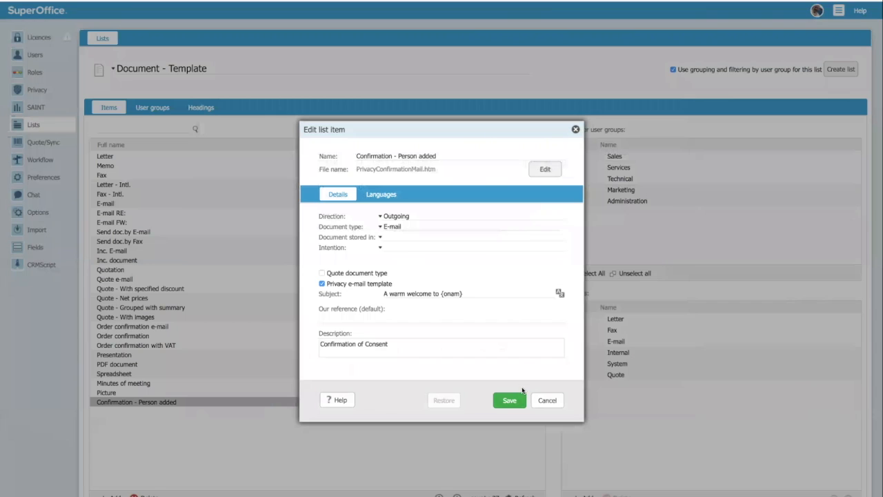
click(553, 401)
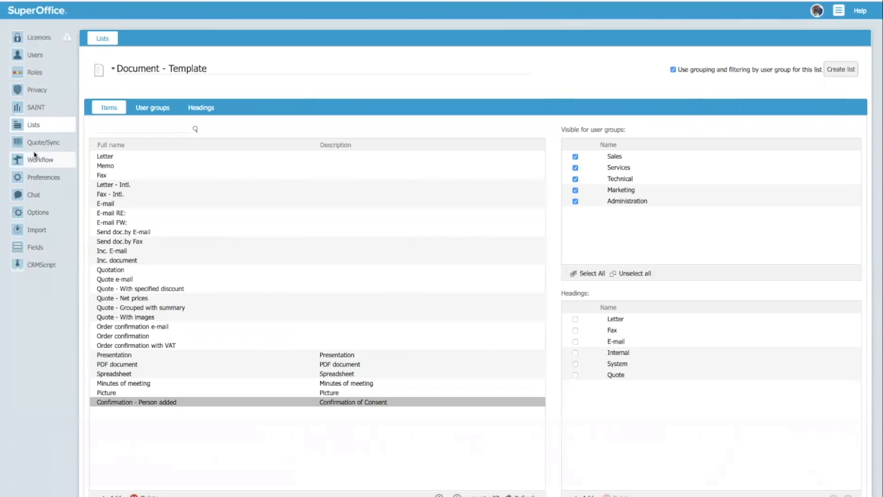
- Open the Created by user source in the Privacy - Source list, review its confirmation templates, and cancel unchanged
click(114, 69)
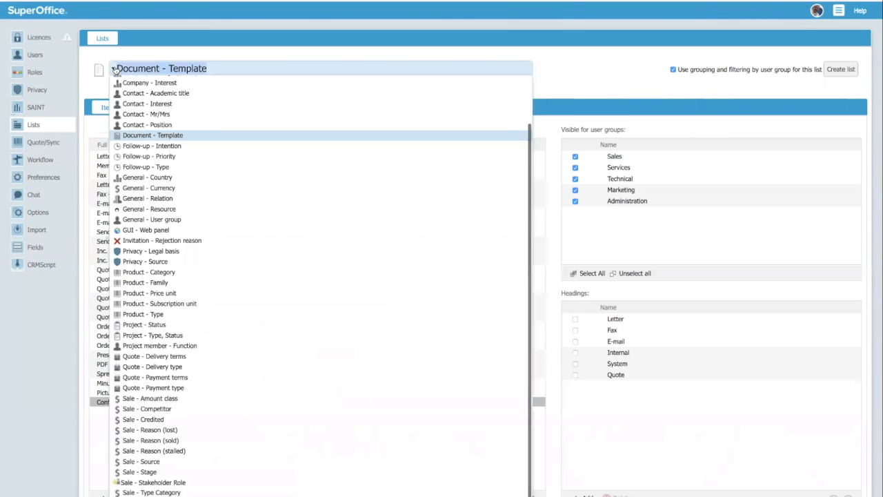
click(149, 262)
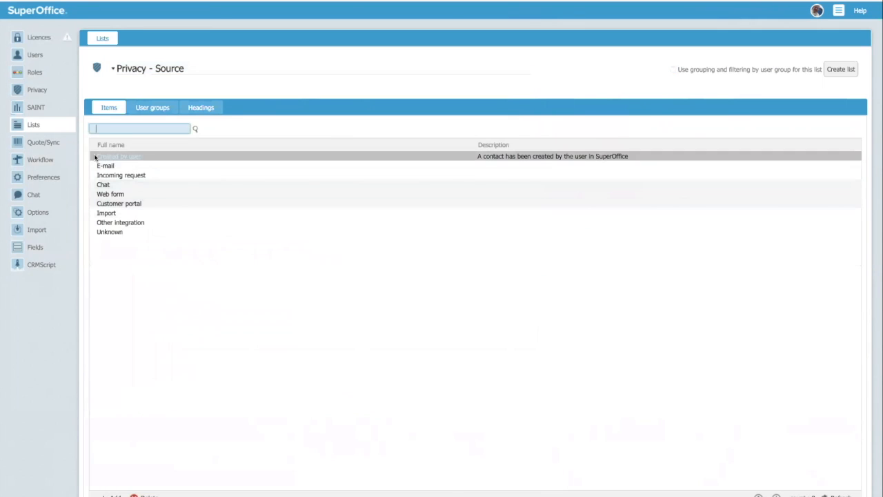
double_click(150, 155)
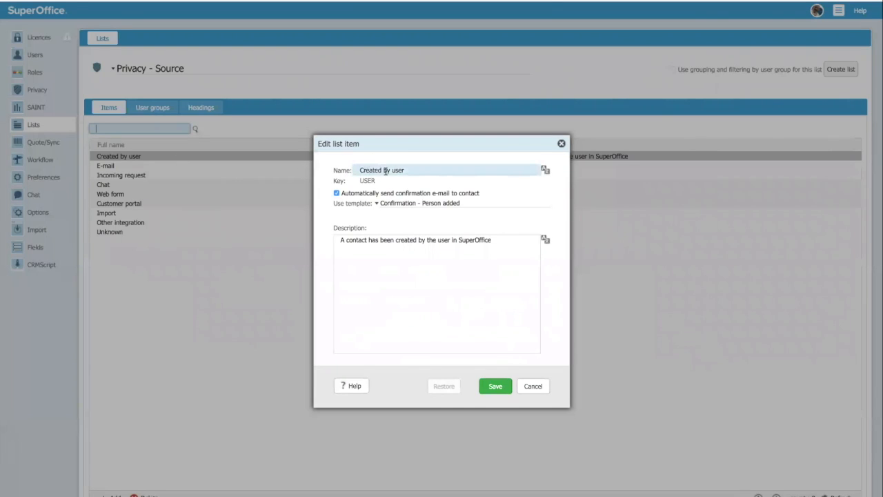
click(378, 205)
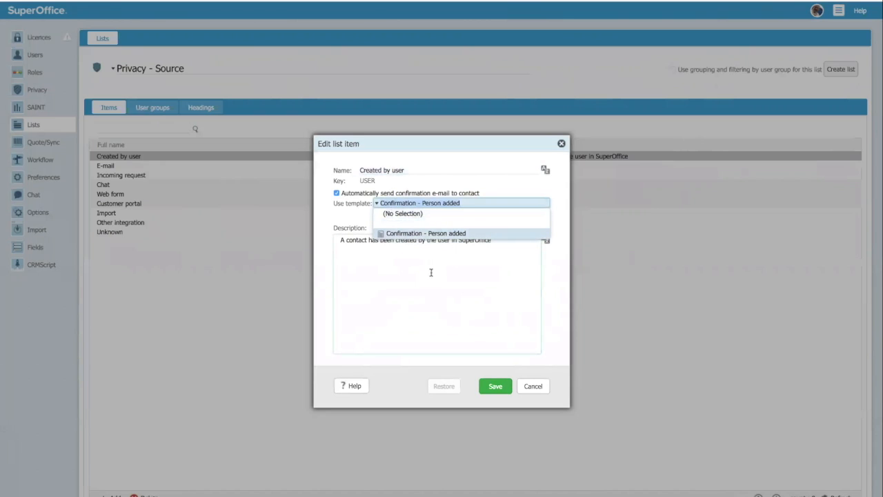
click(541, 387)
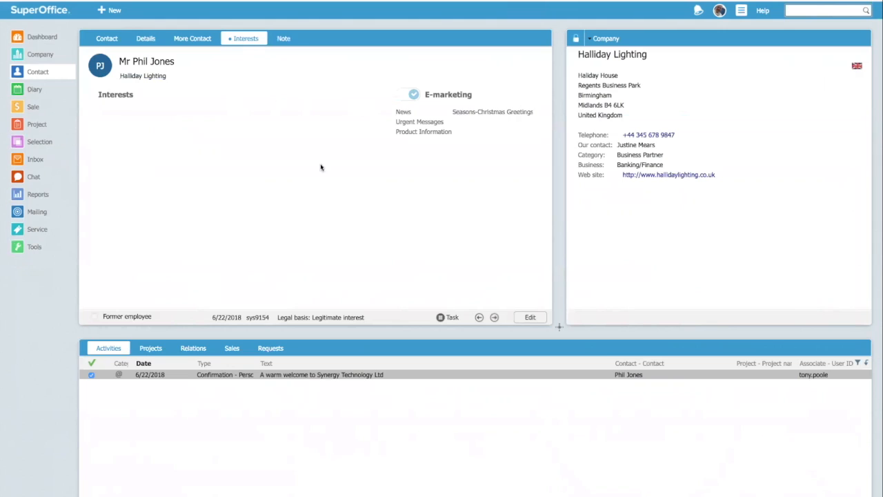
- Tick the Invitations e-marketing interest, save the contact, and bring up its Task actions
click(530, 317)
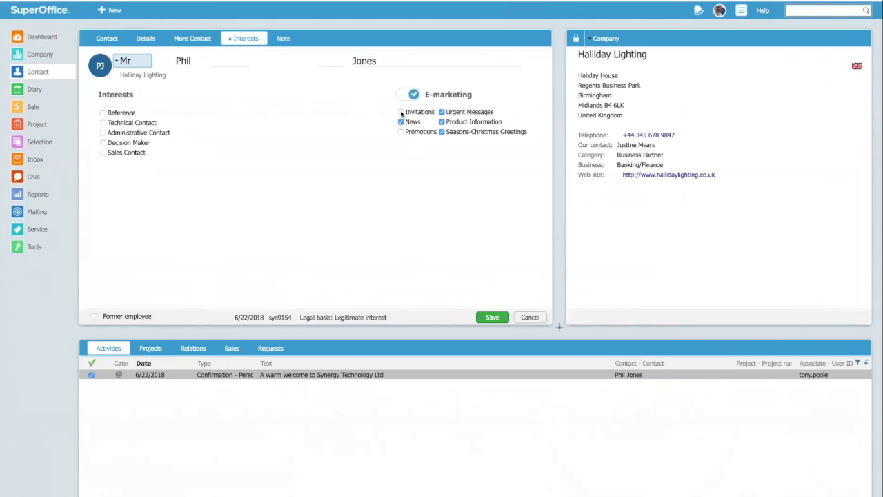
click(401, 112)
click(491, 318)
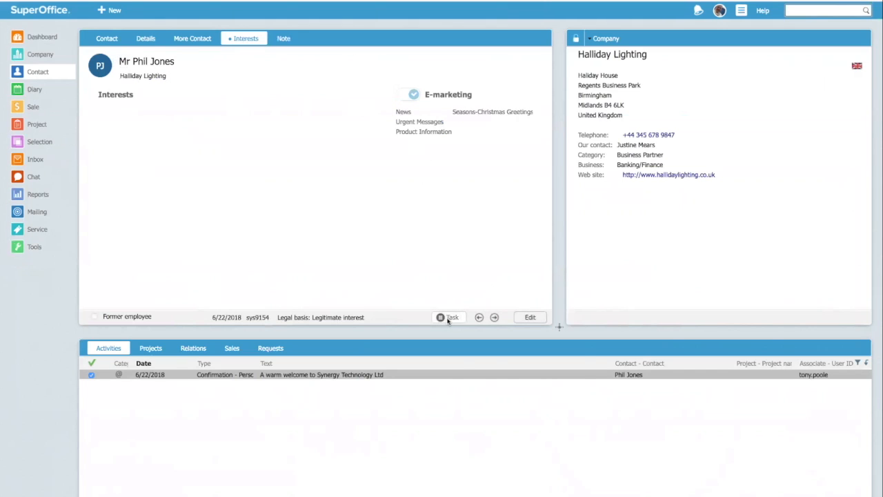
click(446, 317)
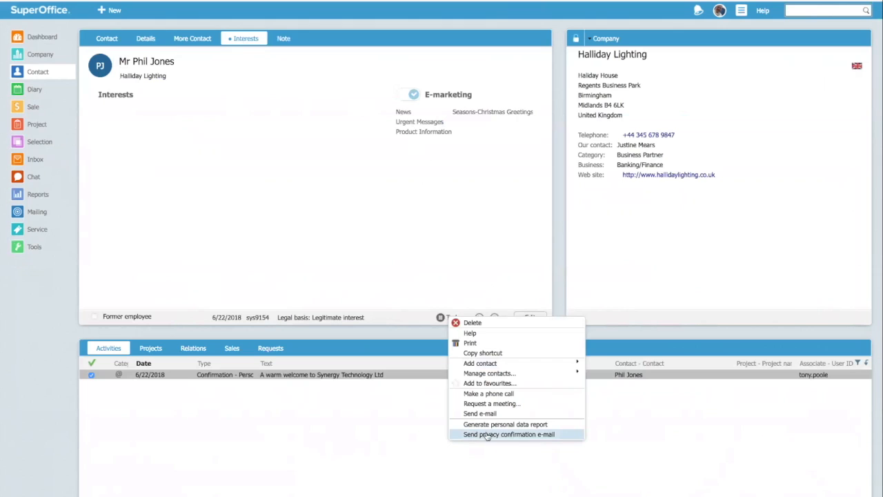
click(524, 435)
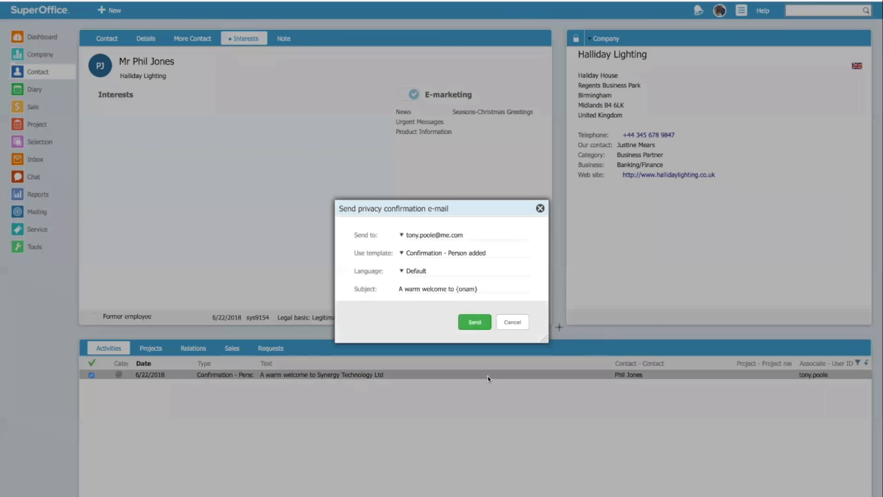
click(401, 253)
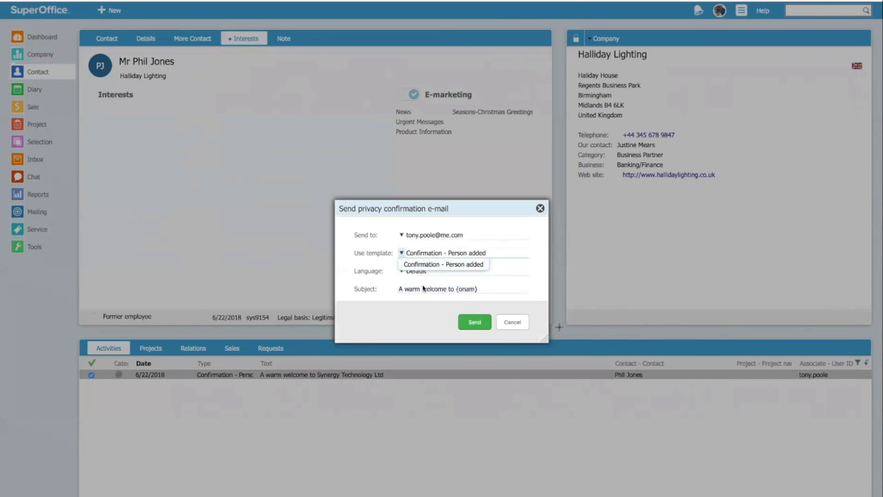
click(413, 208)
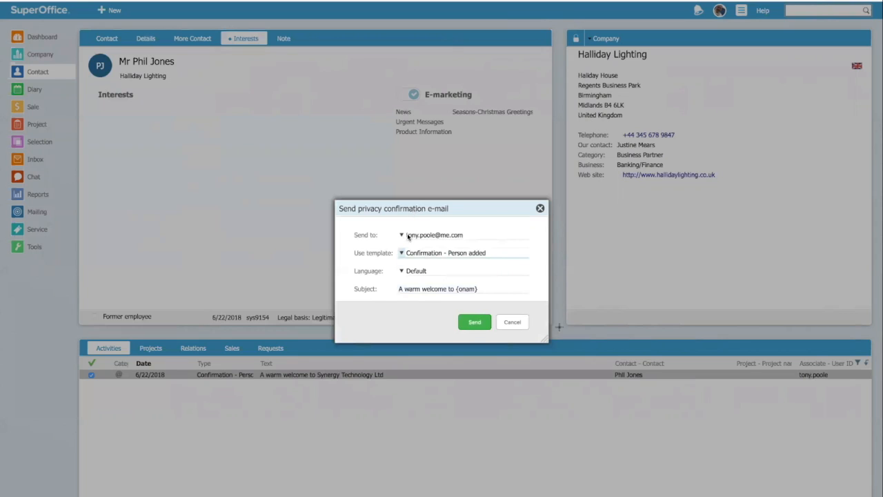
click(402, 254)
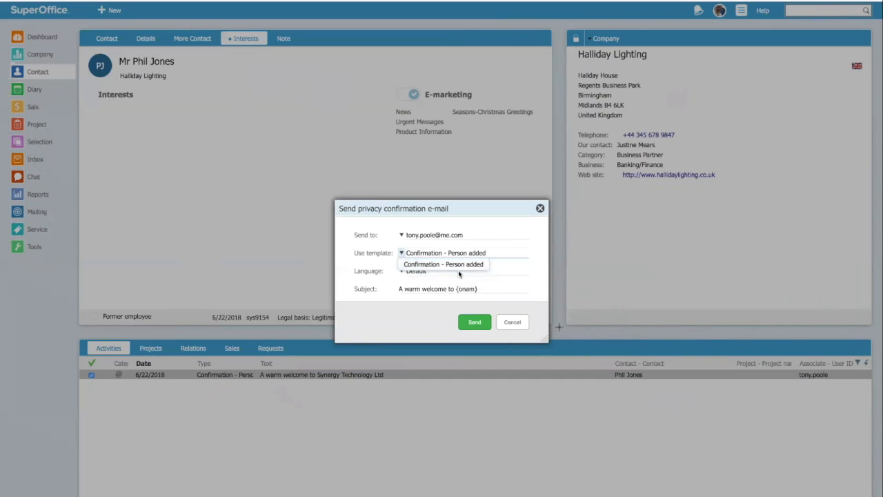
click(540, 207)
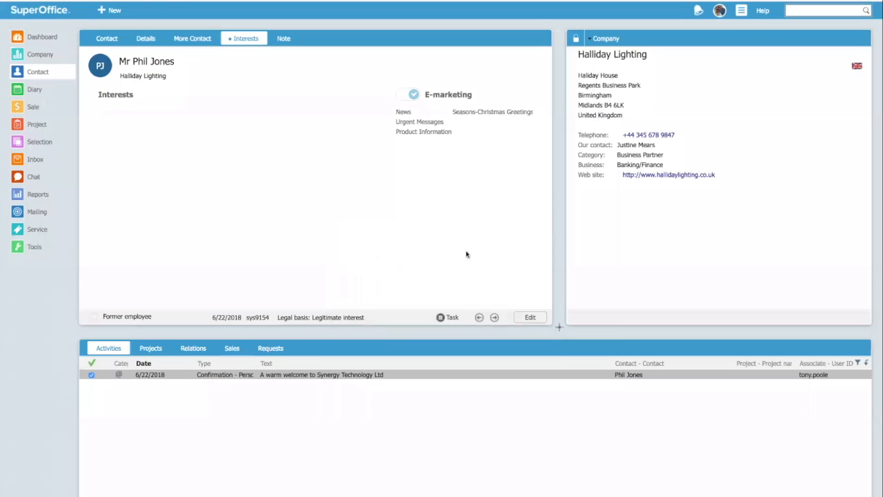
- Generate a personal data report for the contact from the Task menu
click(447, 317)
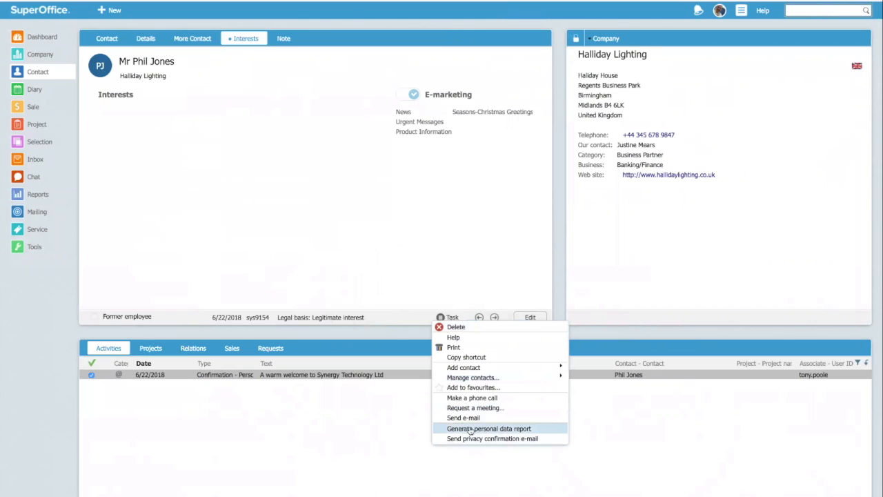
click(453, 275)
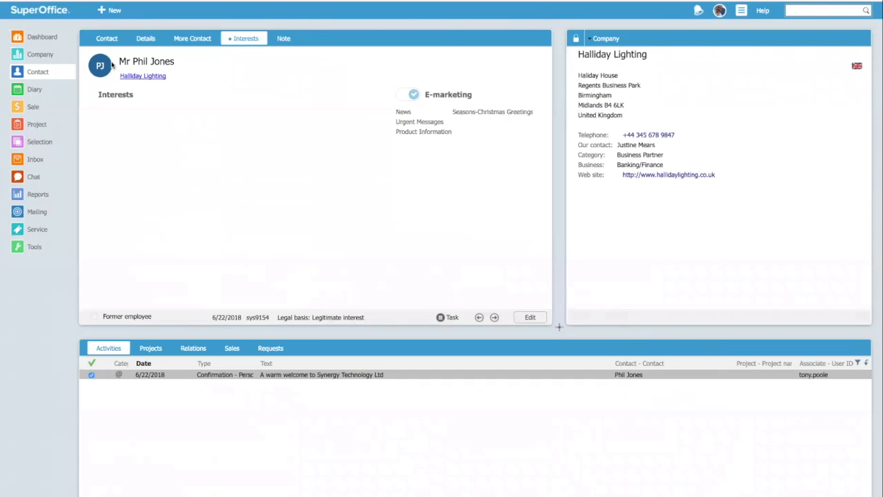
- Switch to the Contact tab to see the contact's title, e-mail and legal basis
click(101, 39)
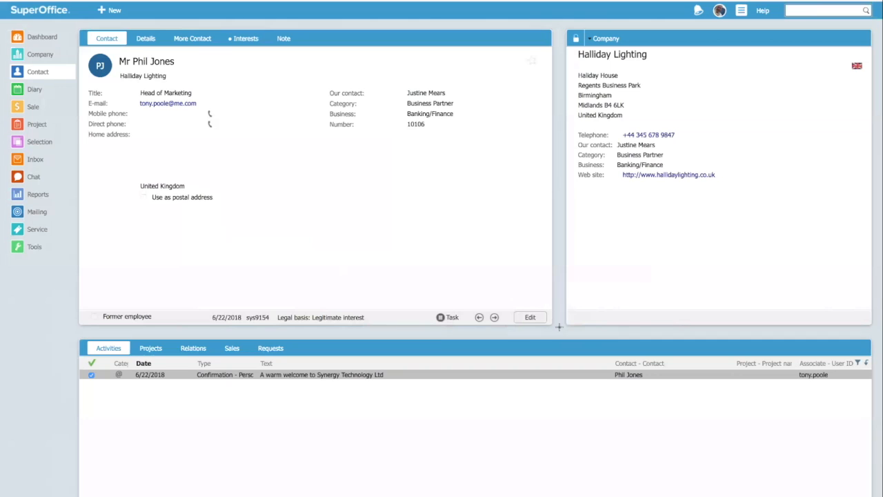
click(21, 57)
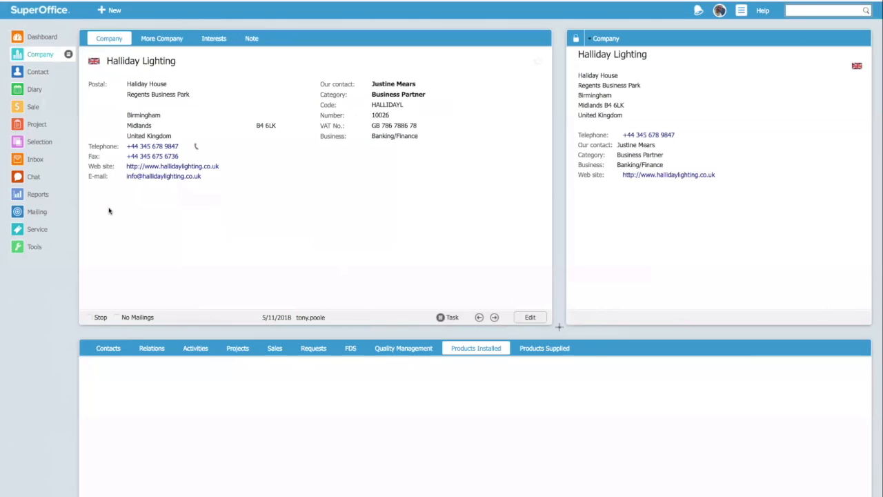
click(113, 349)
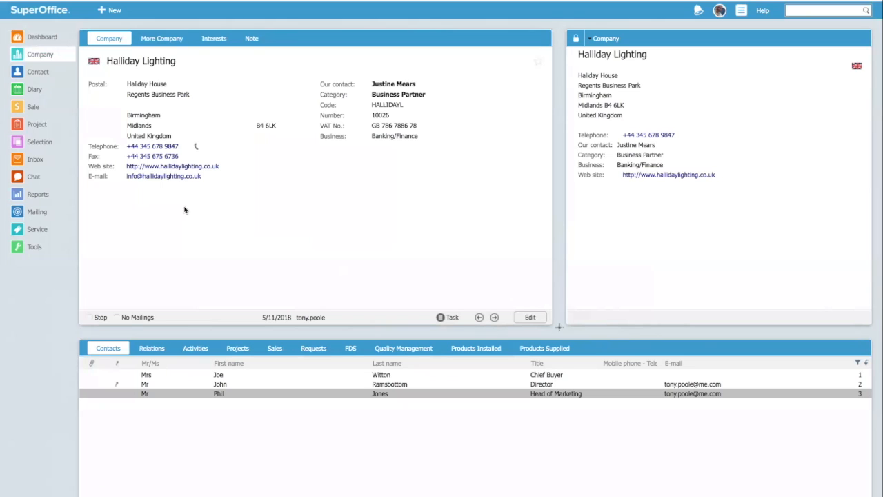
click(17, 72)
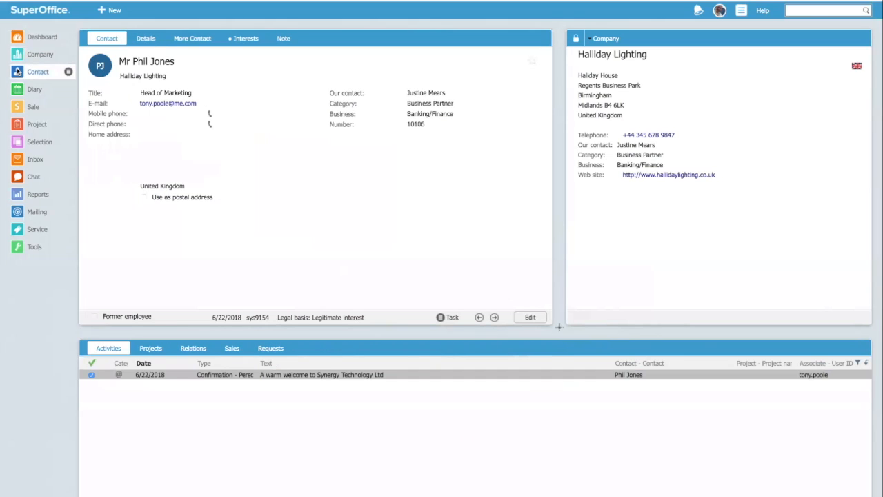
- Create a new contact, briefly linking Halliday Lighting, then set the company to (No Selection)
click(101, 10)
click(127, 42)
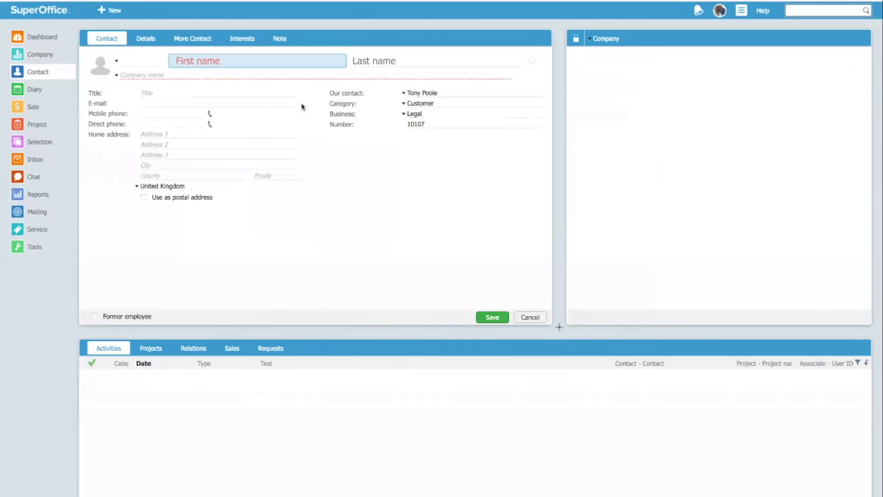
click(168, 75)
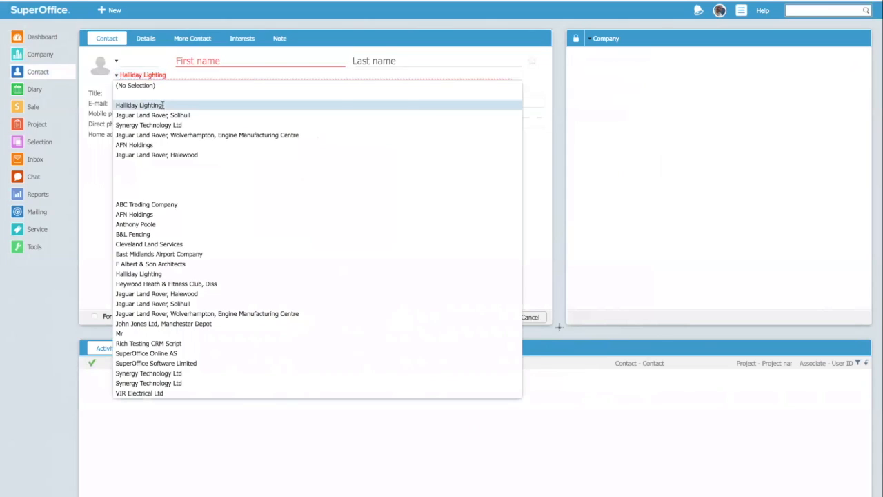
click(163, 105)
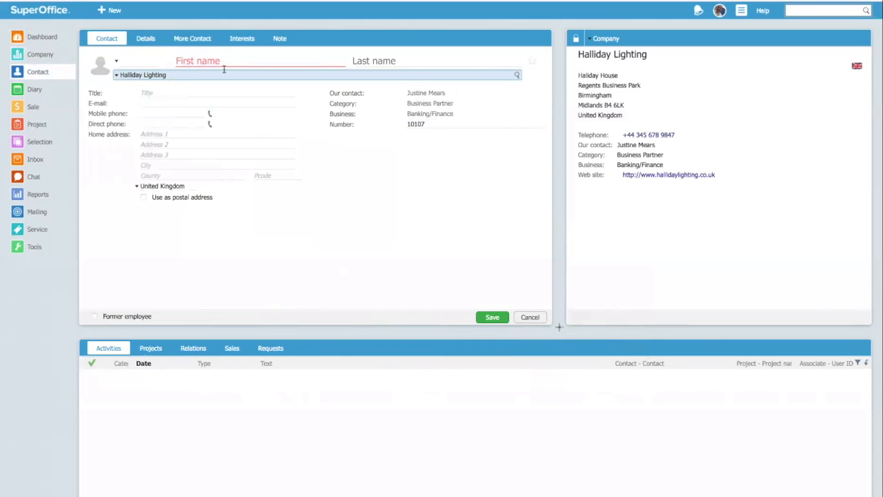
click(118, 75)
click(131, 86)
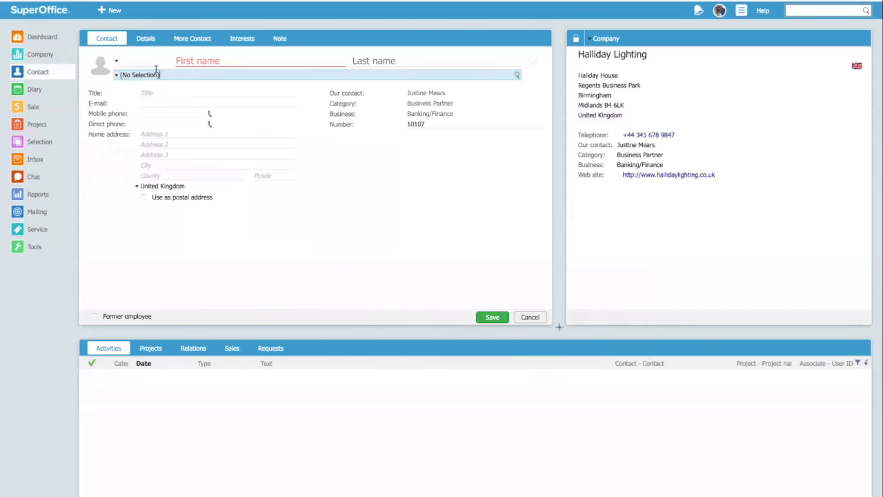